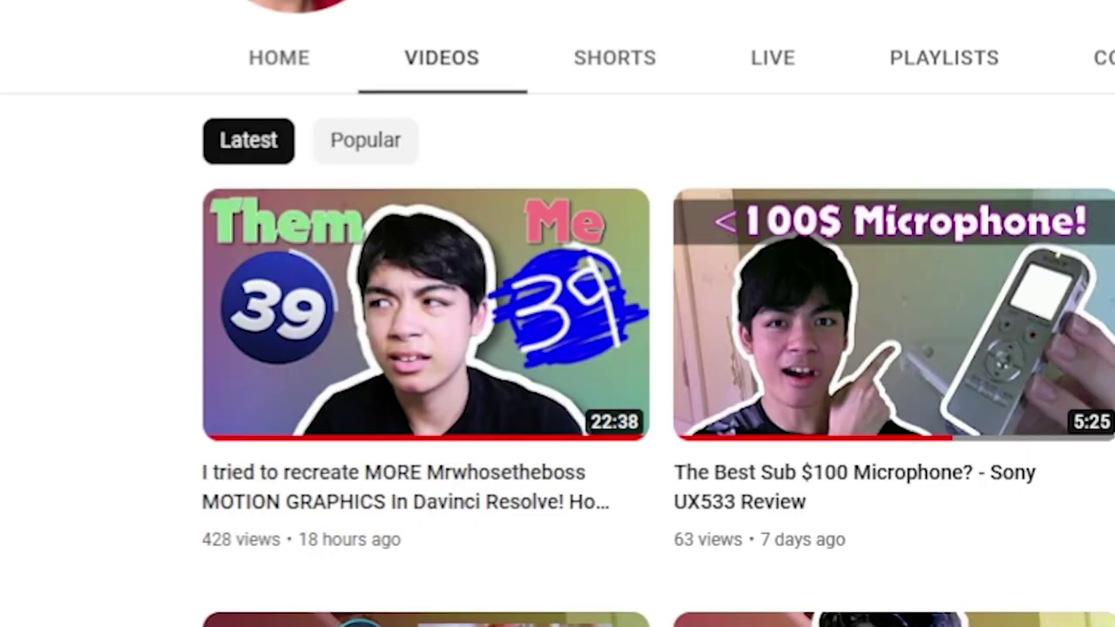
Open the channel's latest video watch page for reference, then return to DaVinci Resolve.
click(491, 416)
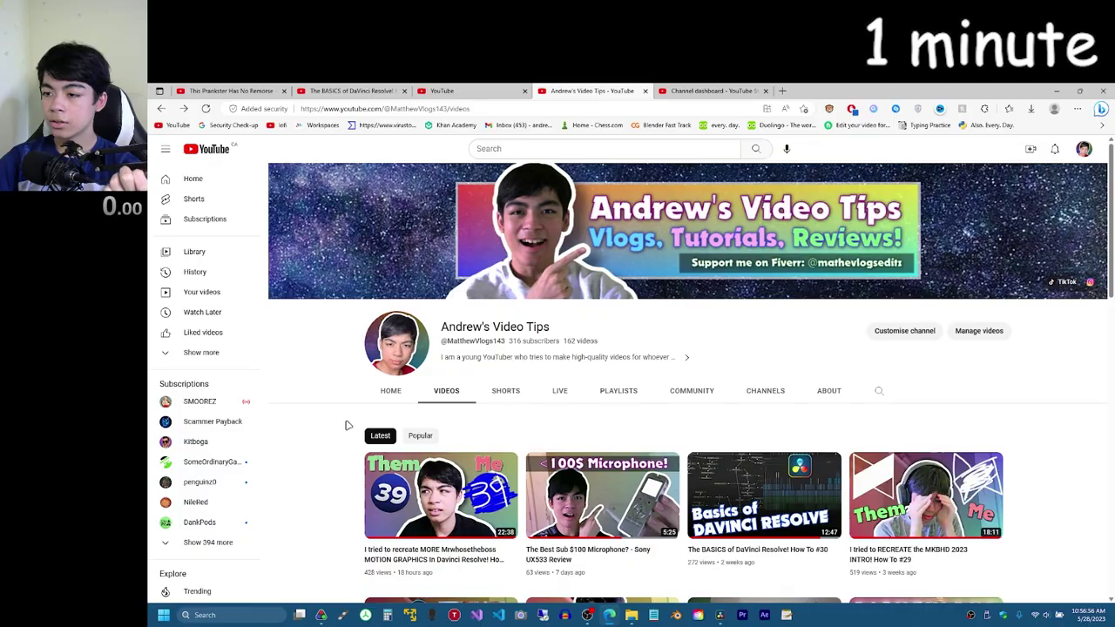
scroll(333, 421, down, 2)
scroll(342, 421, up, 2)
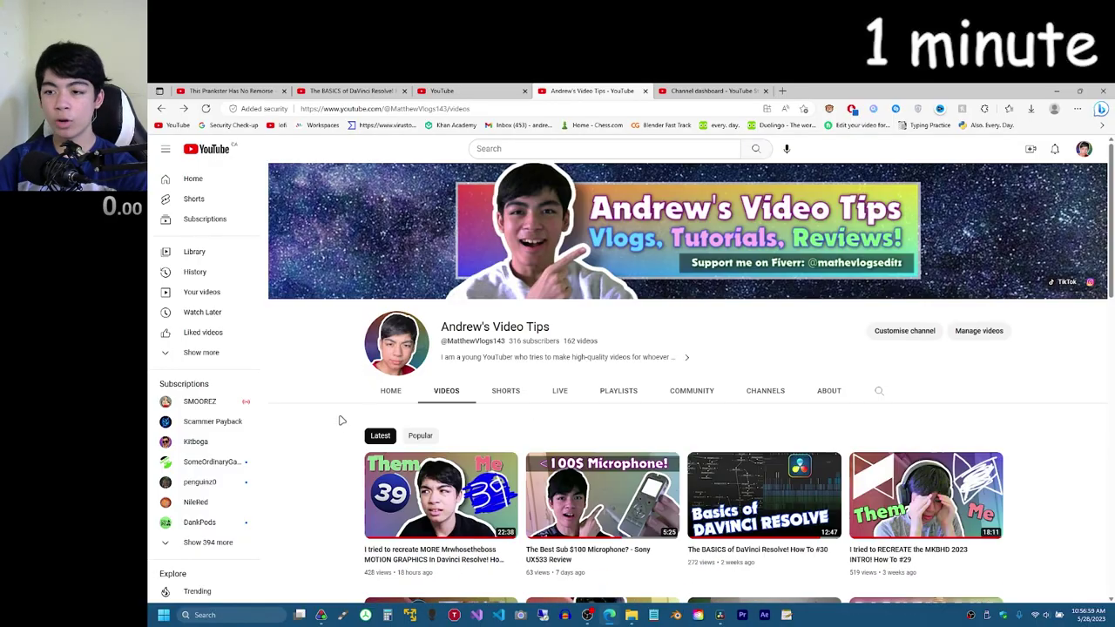
click(1059, 90)
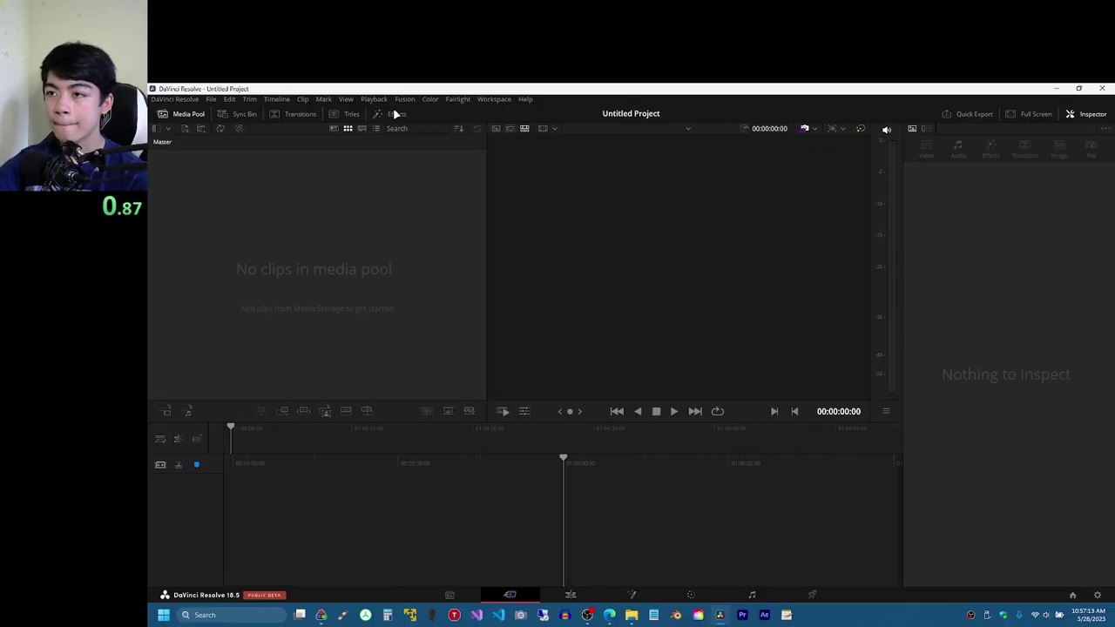
Place a Fusion Composition generator on the timeline and open it in Fusion.
click(642, 184)
click(392, 213)
drag(587, 313, 451, 493)
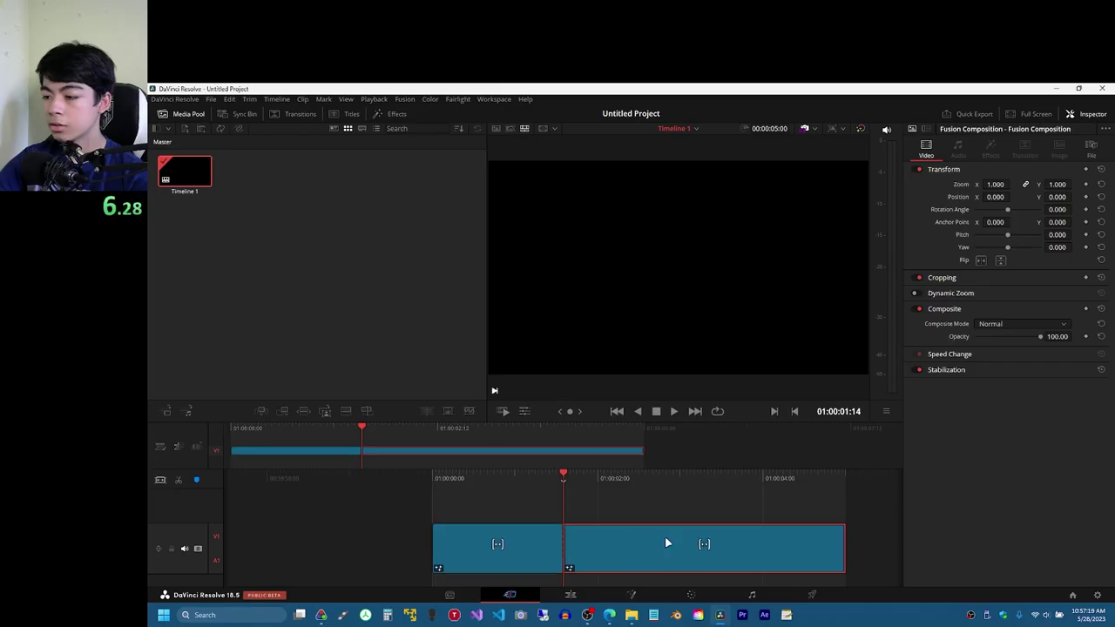
scroll(665, 535, down, 3)
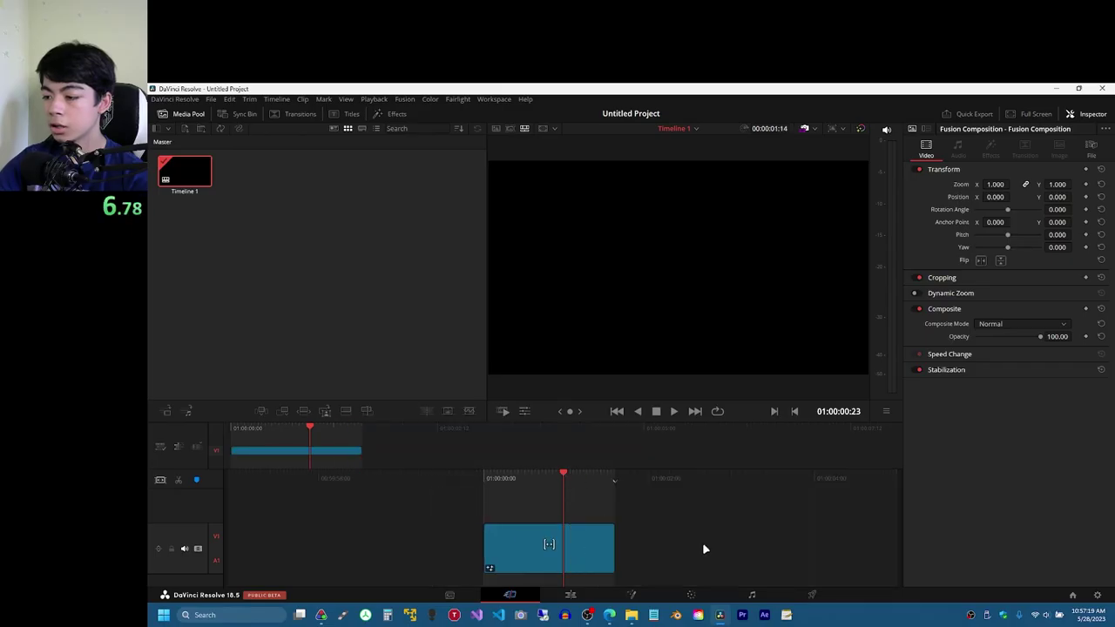
click(632, 594)
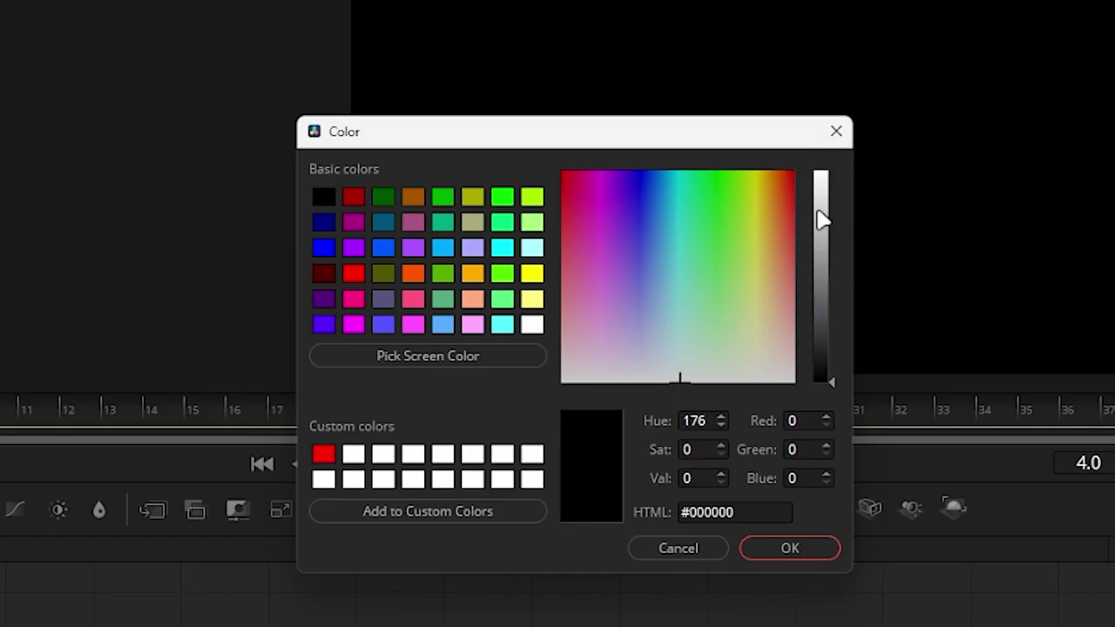
Make the background white and the title text black, and add a Rectangle mask under Background2.
drag(822, 219, 822, 172)
click(788, 545)
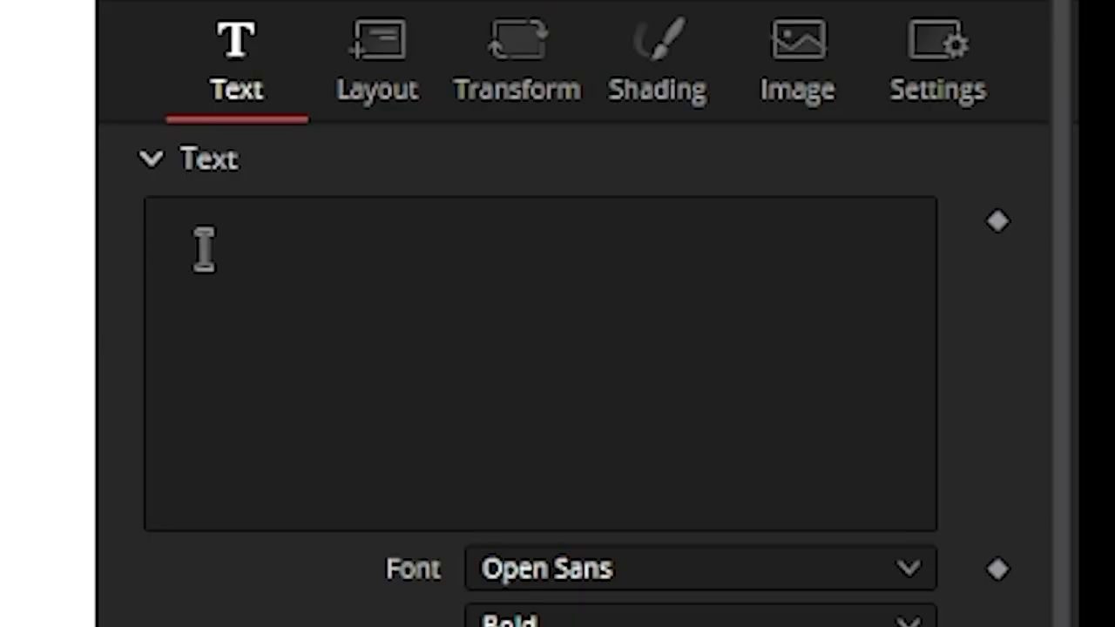
click(486, 225)
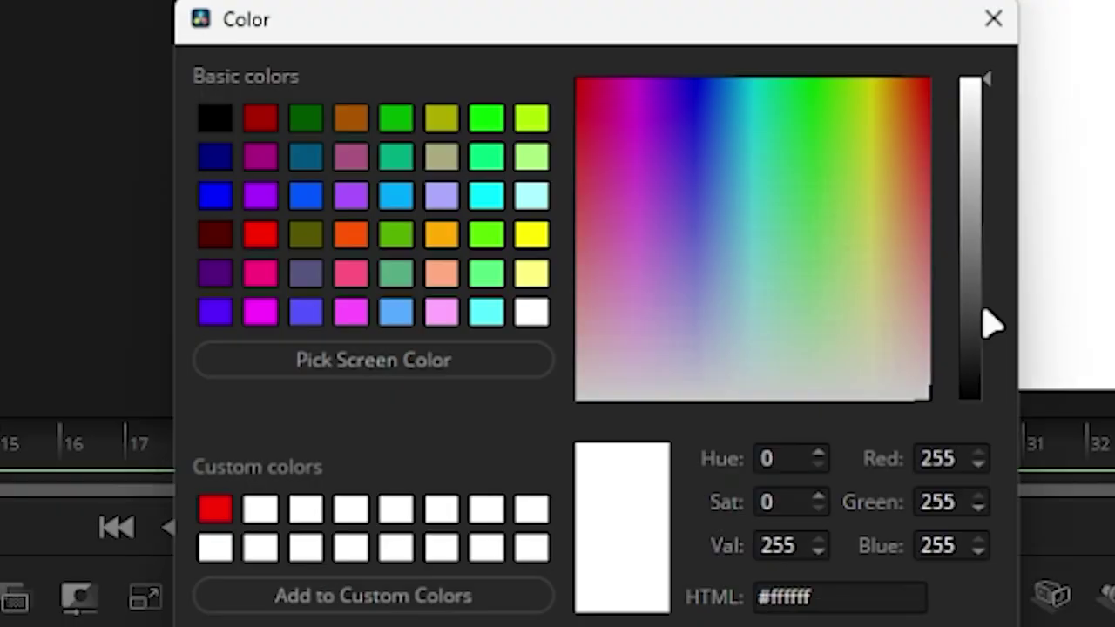
drag(991, 319, 1028, 614)
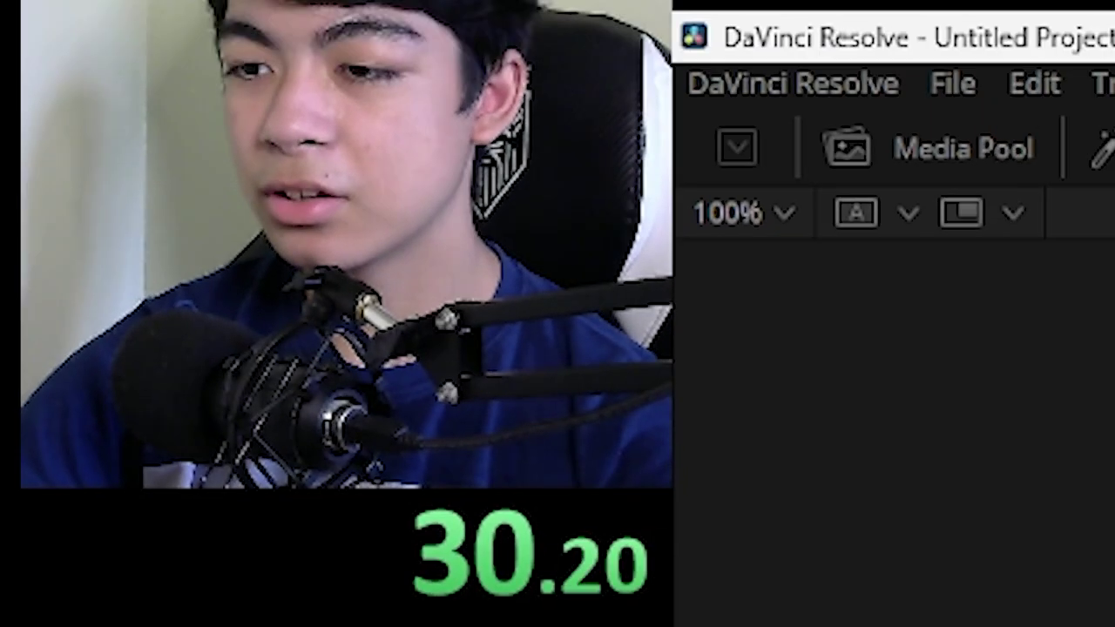
click(538, 419)
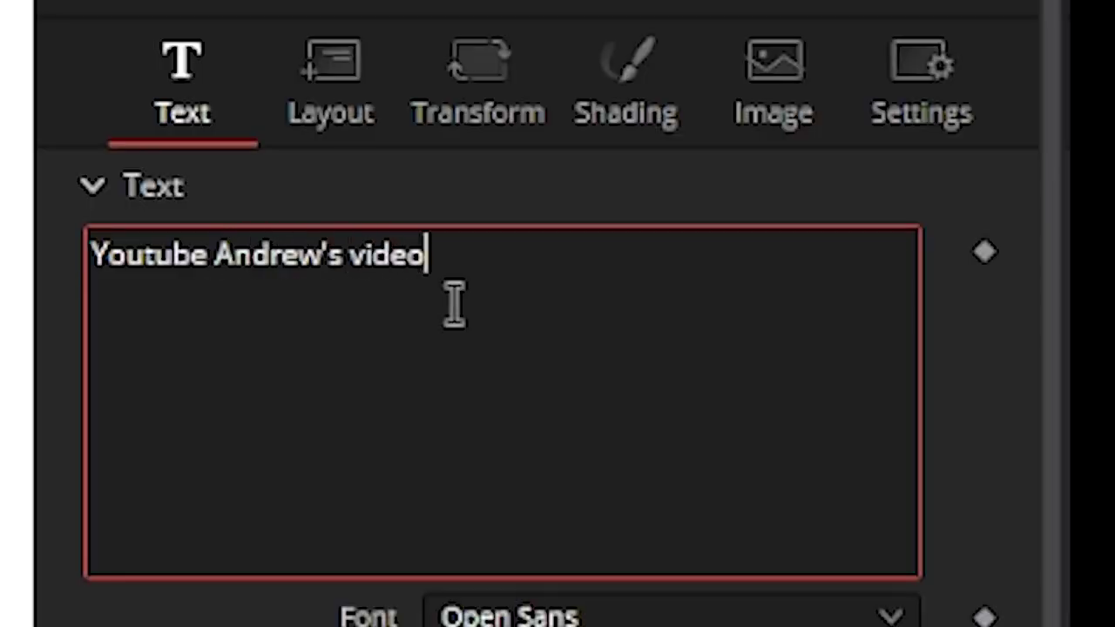
Search the effects for 'duplicate' and insert a Duplicate tool between Merge2 and Background2.
click(261, 113)
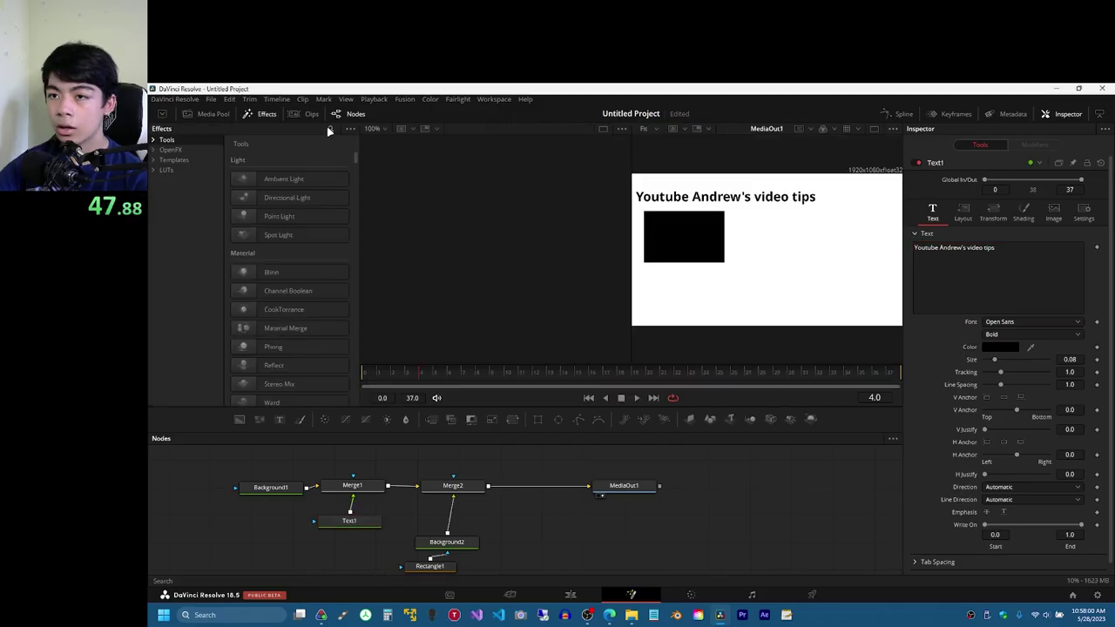
click(340, 131)
text(duplic)
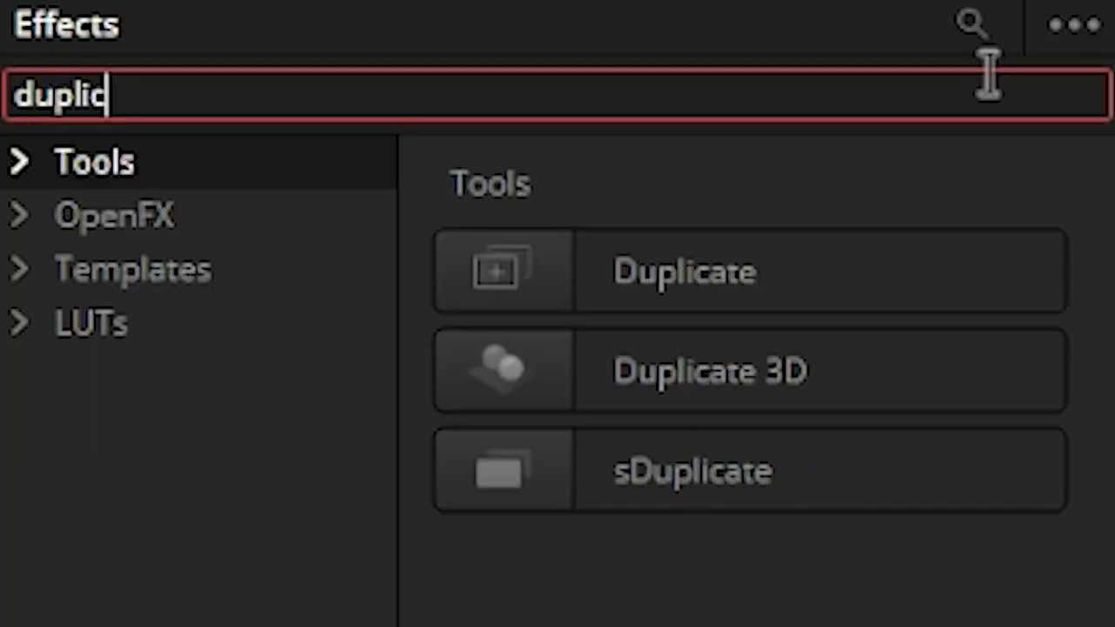
text(a)
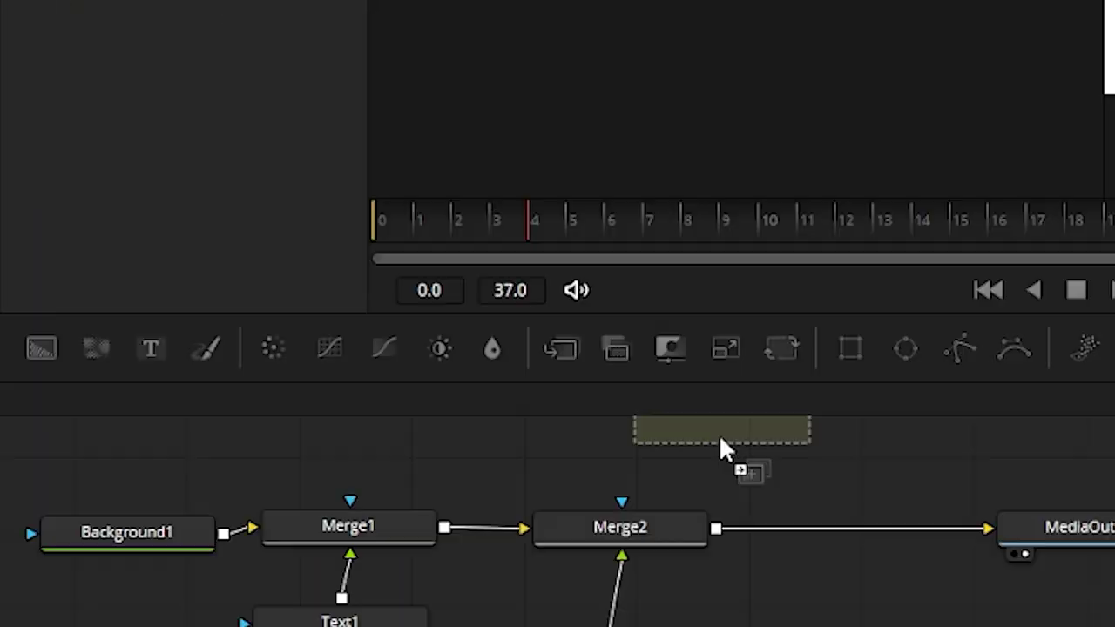
drag(722, 448, 493, 411)
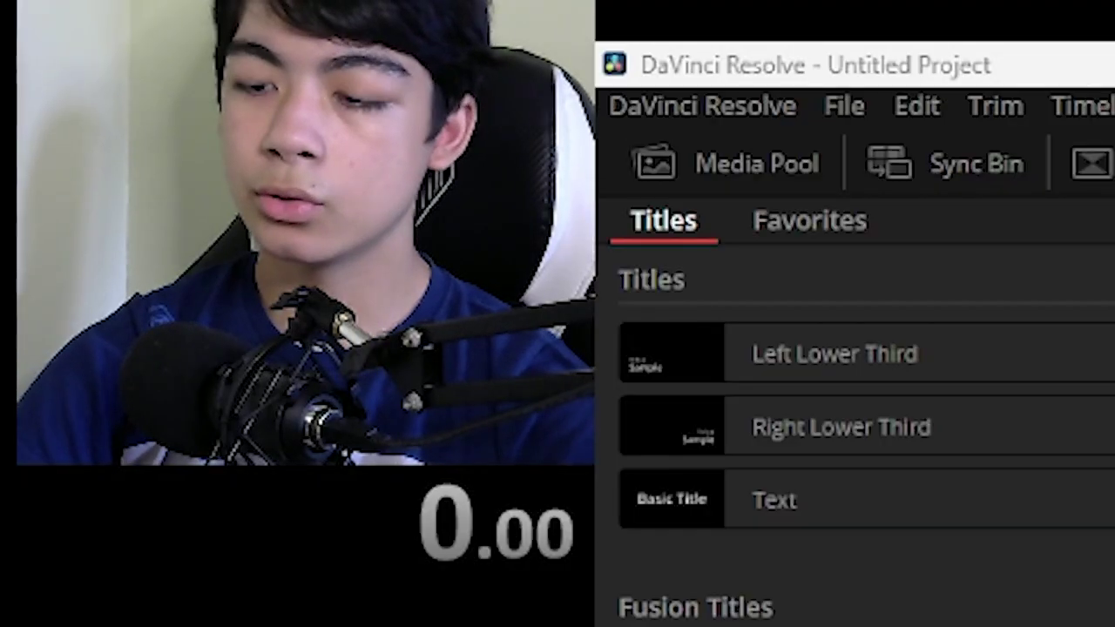
Add a new Fusion composition clip to the timeline and open it in Fusion.
click(1106, 163)
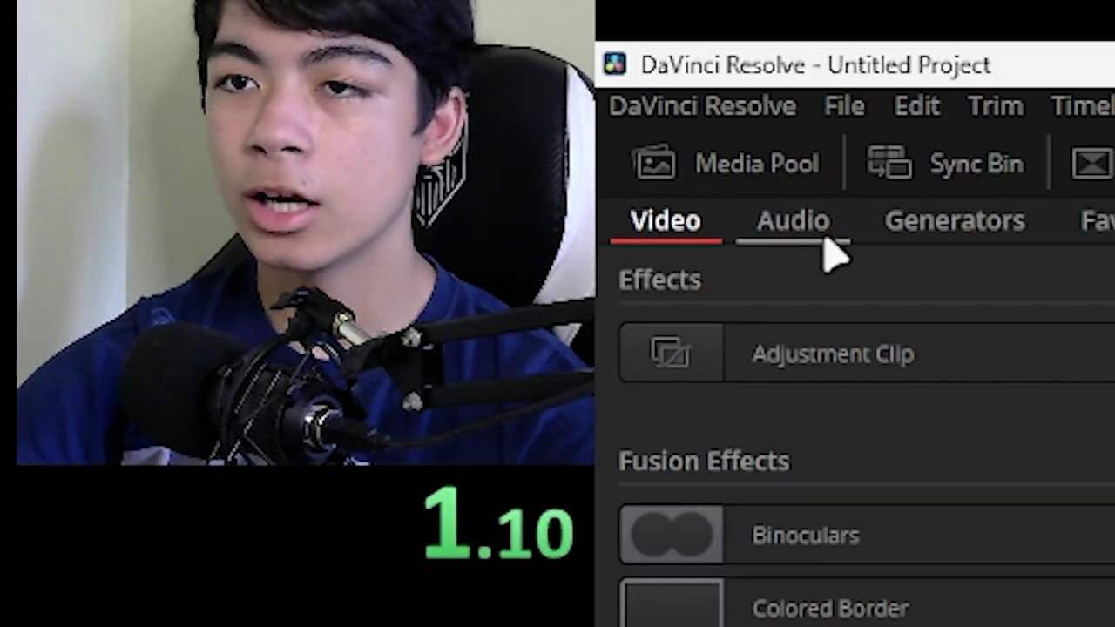
drag(836, 353, 1114, 446)
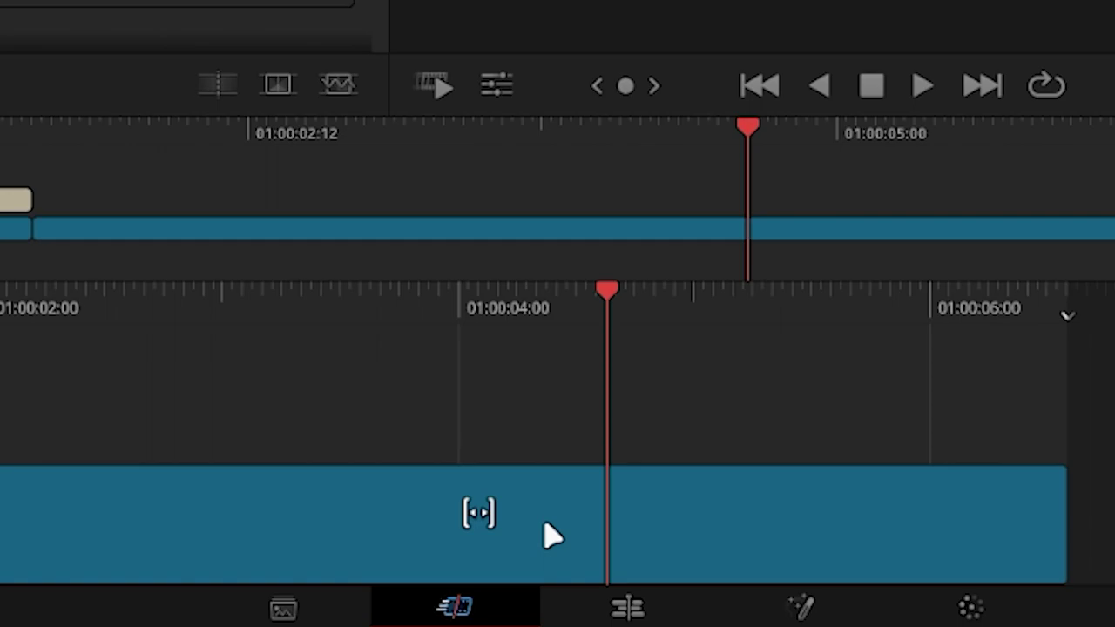
click(824, 545)
click(826, 608)
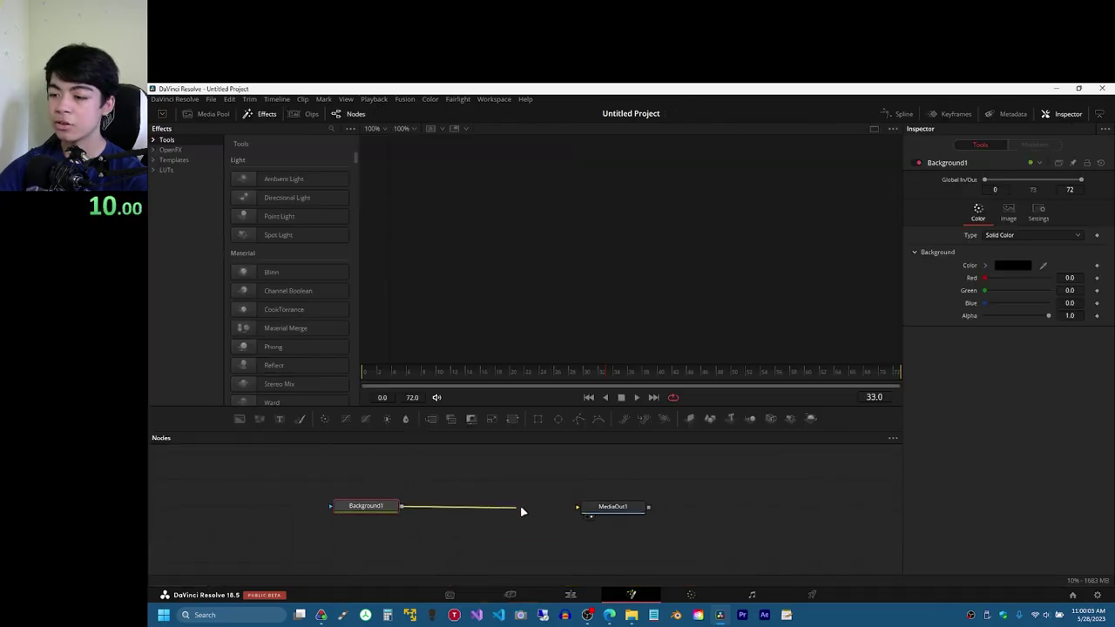
Connect a white Background1 to the output, merge Background2 over it, and mask Background2 with a Rectangle.
drag(520, 512, 578, 506)
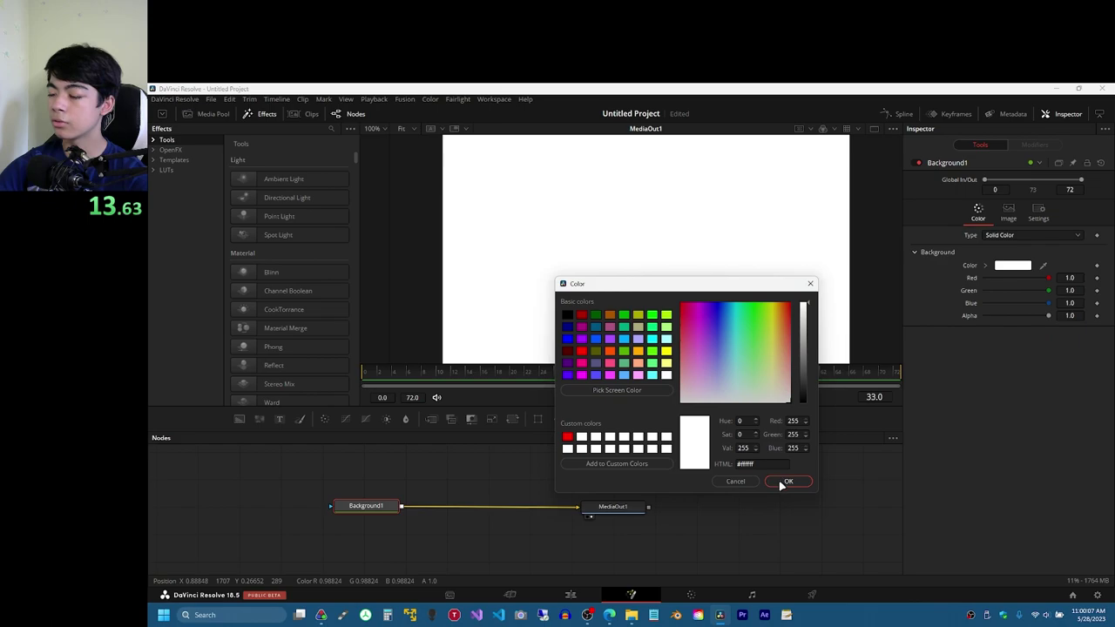
click(782, 484)
click(525, 478)
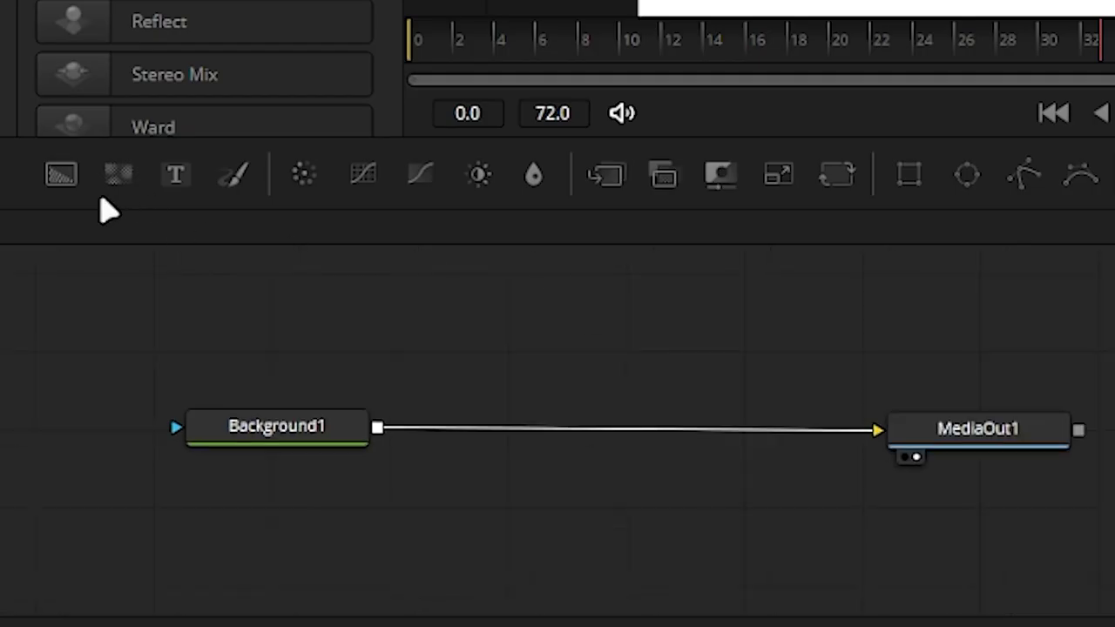
drag(61, 175, 544, 427)
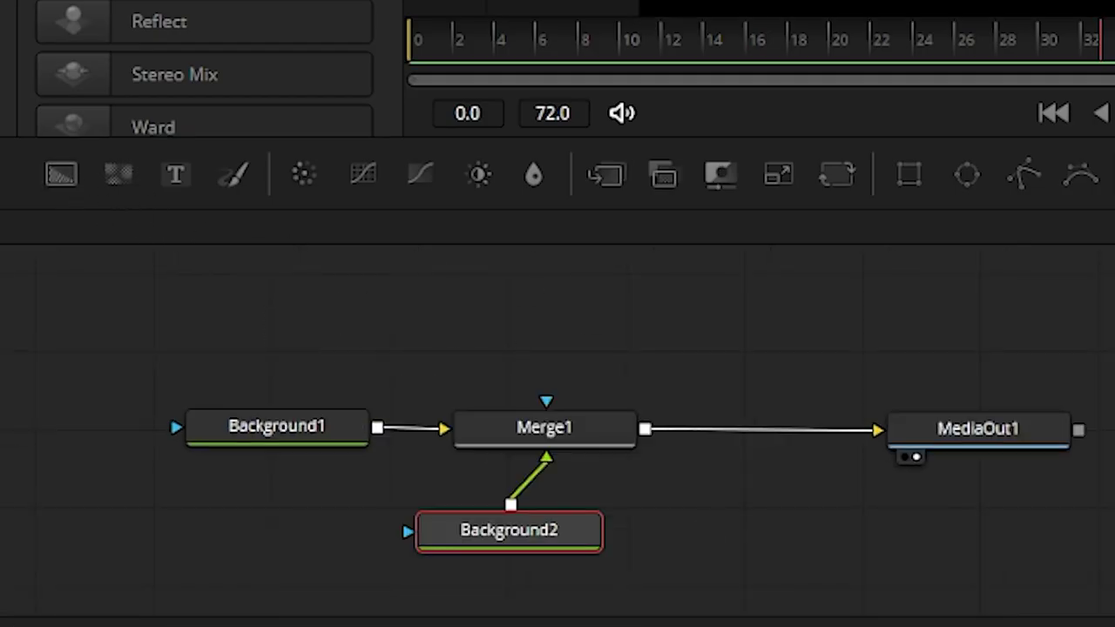
drag(915, 186, 512, 585)
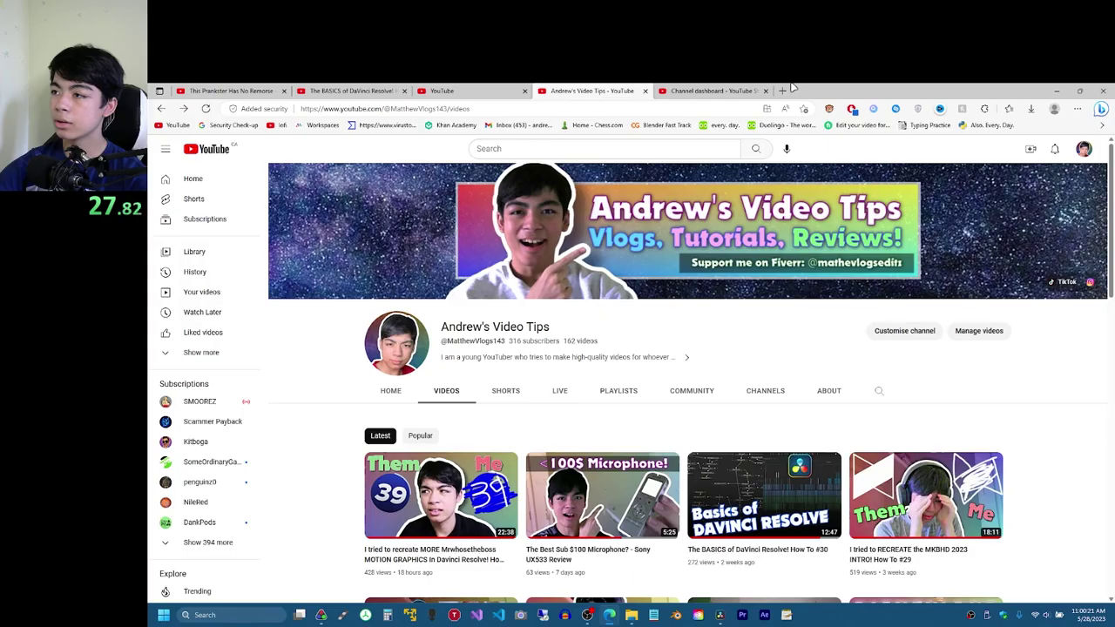
In a new tab, find a YouTube logo on Google Images and save it as 'youtube'.
click(783, 91)
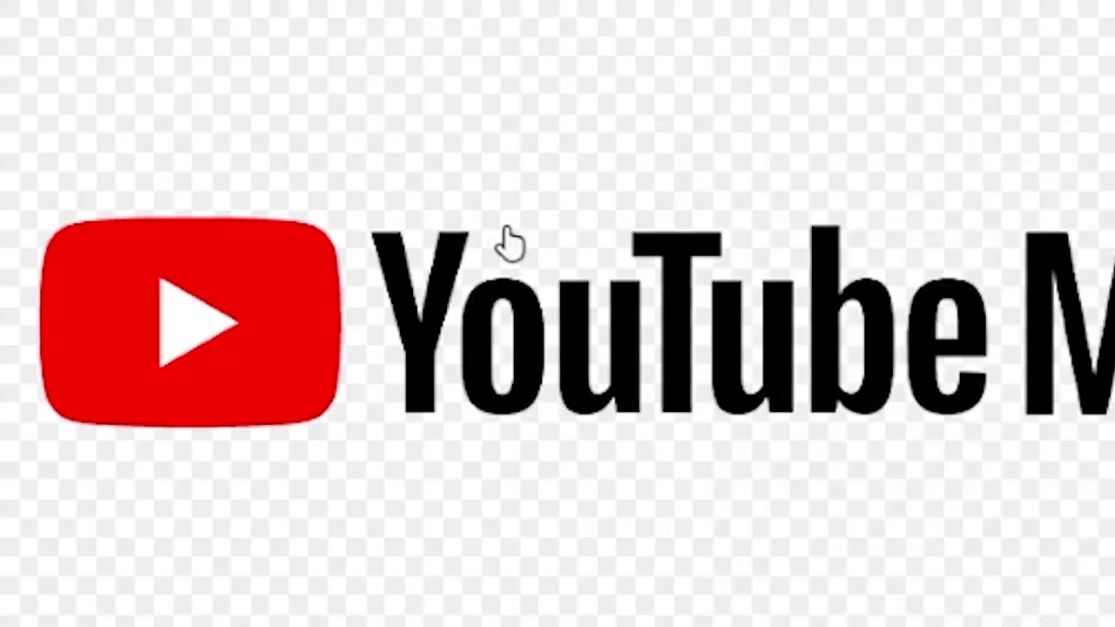
right_click(508, 239)
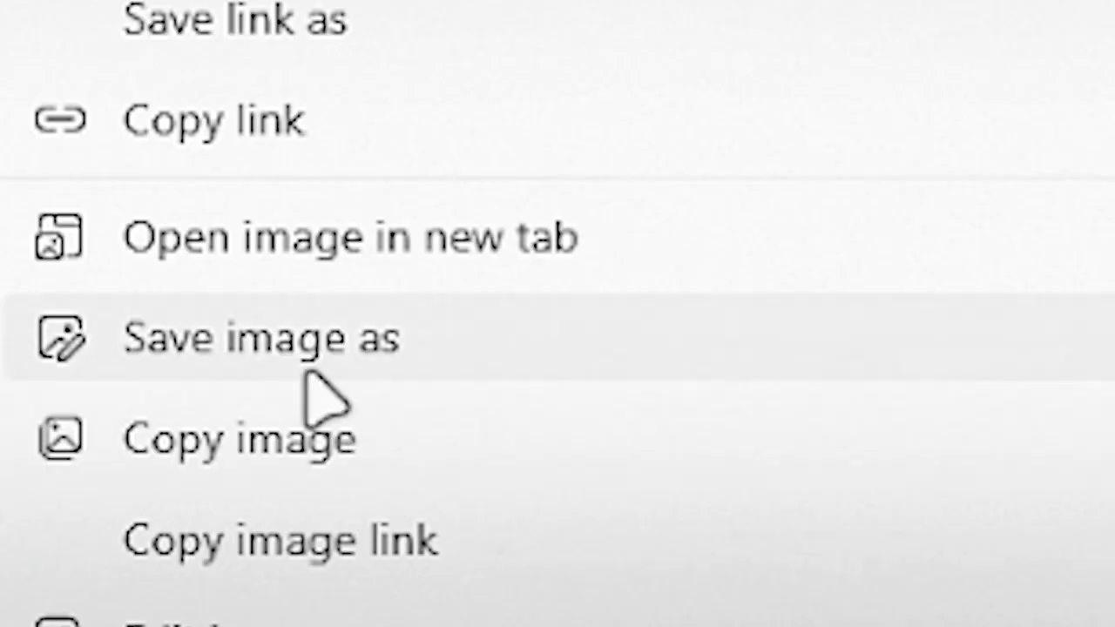
click(323, 398)
text(youtube)
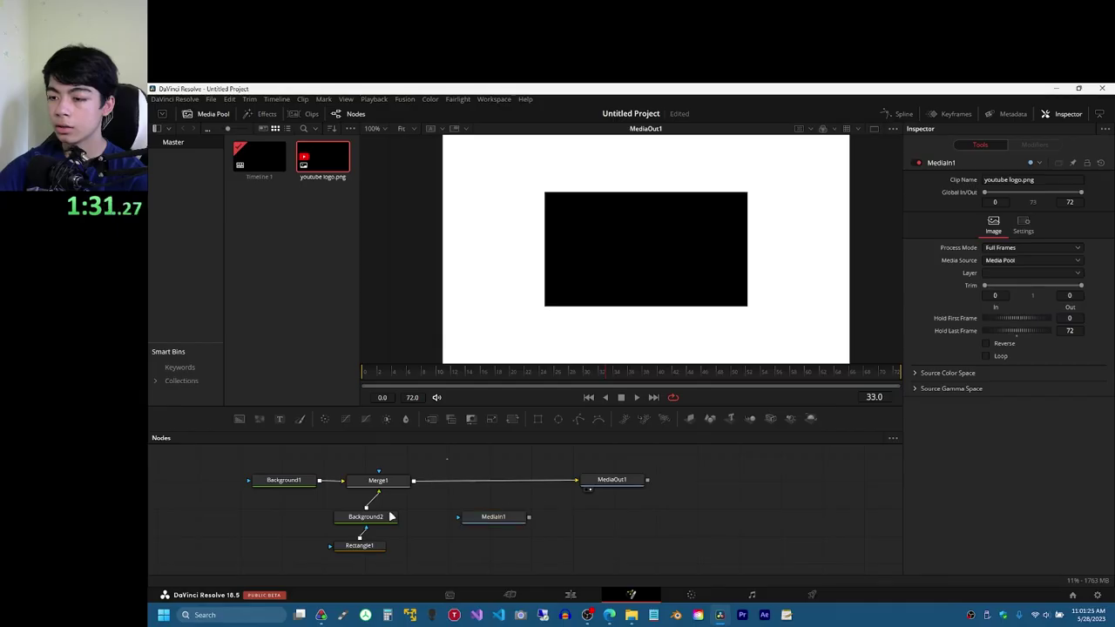
Make room in the node tree and shift grey Background1 up to form a header strip.
drag(398, 485, 442, 488)
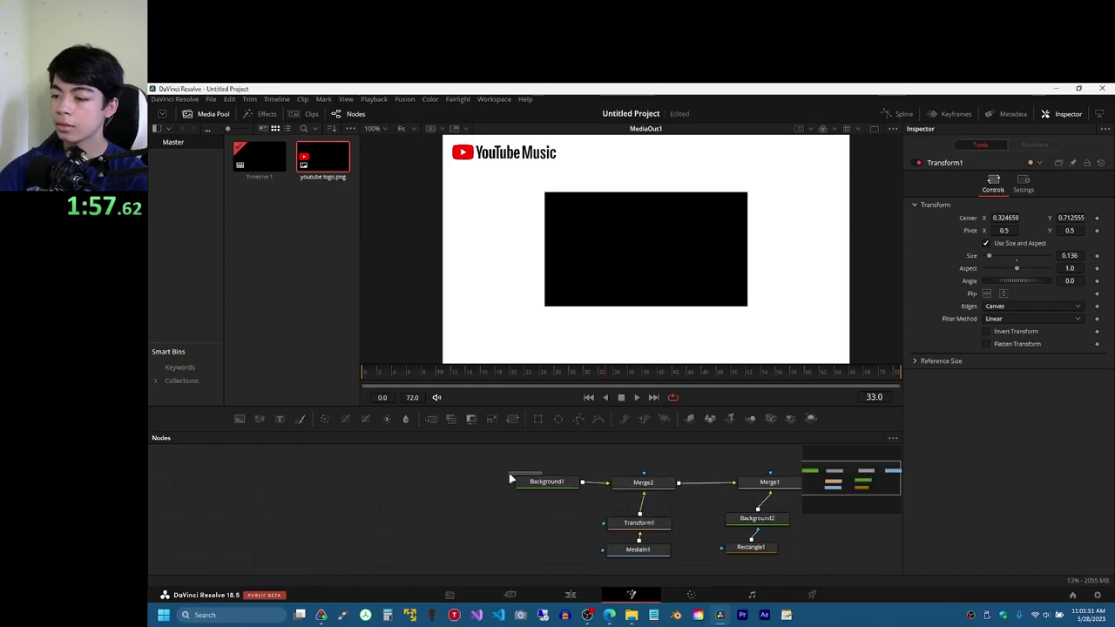
click(462, 489)
mouse_move(646, 250)
mouse_down()
mouse_move(600, 141)
mouse_move(625, 249)
mouse_up()
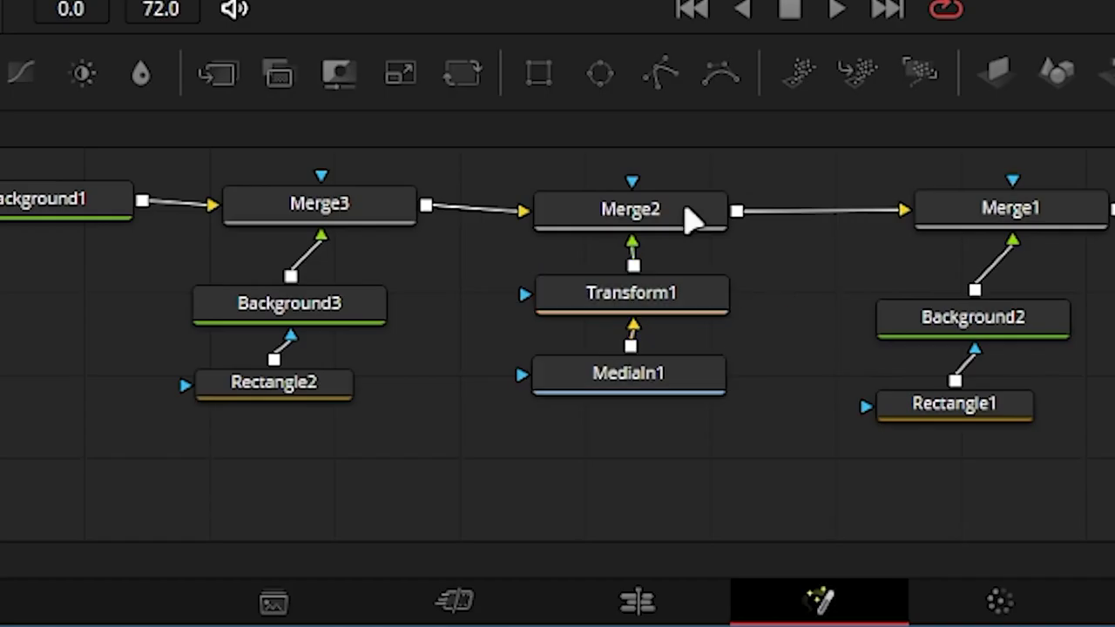
Mask the logo so only YouTube shows, shrink the black box to 0.236×0.259, and move MediaOut1 right.
drag(538, 73, 603, 495)
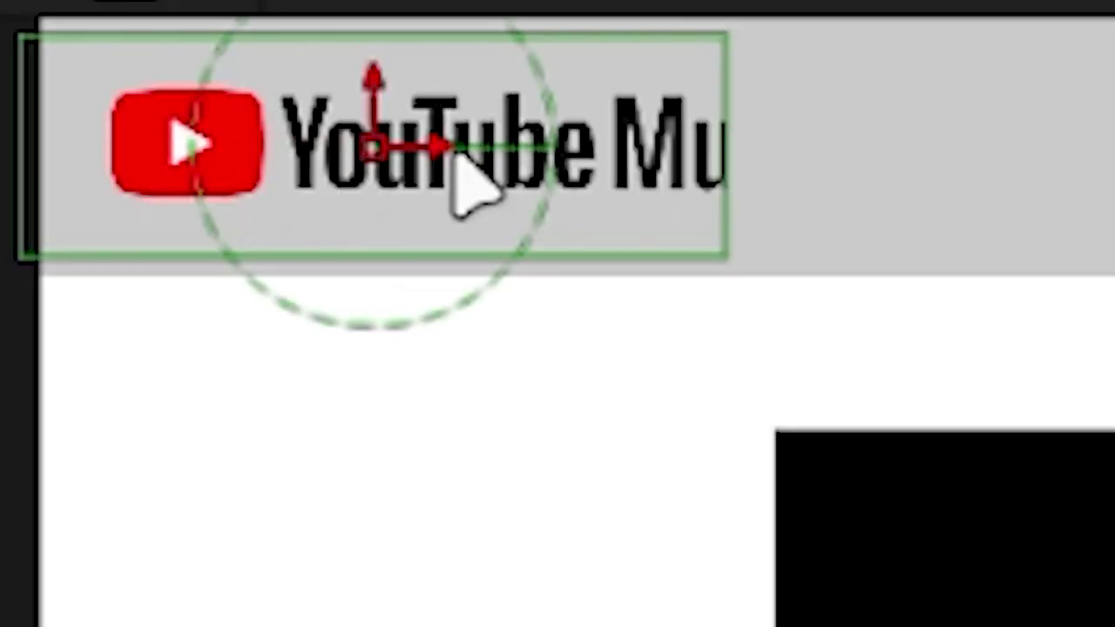
drag(308, 99, 195, 89)
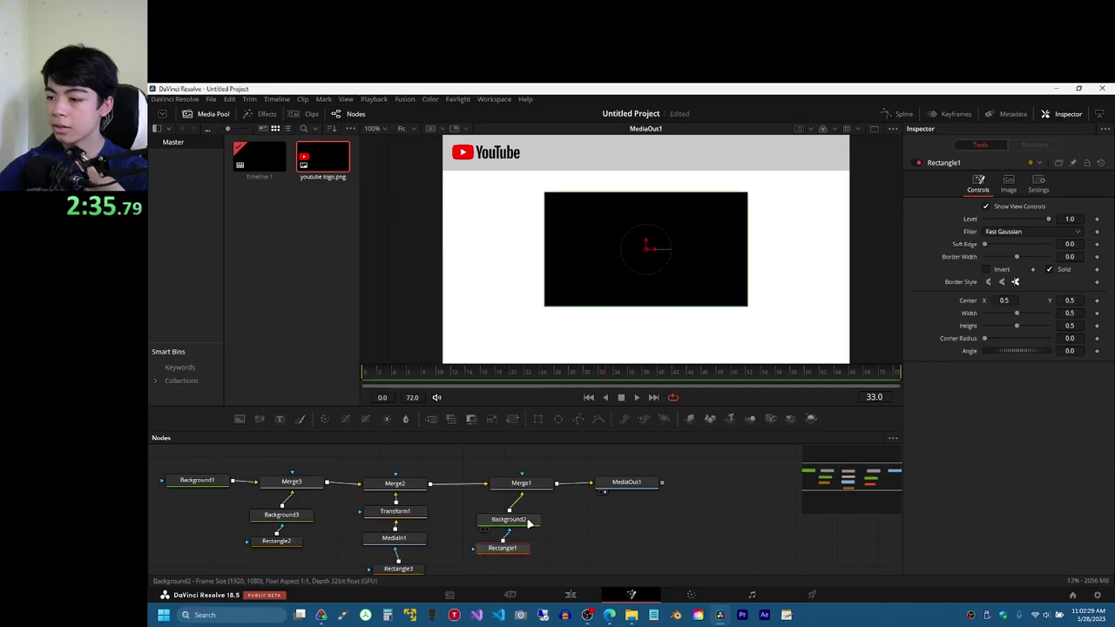
click(529, 523)
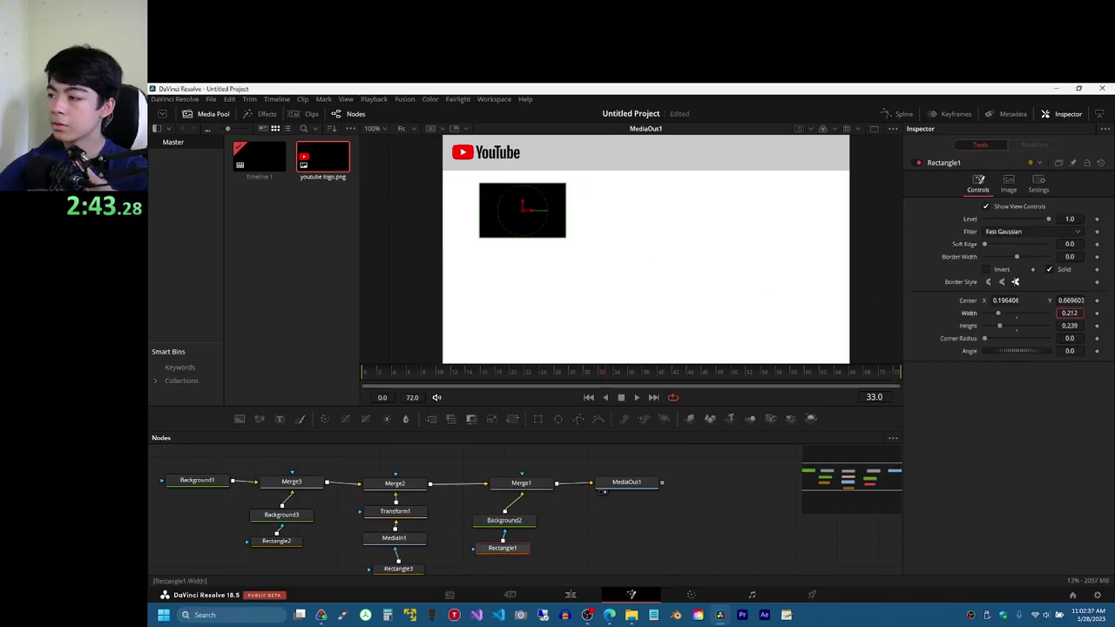
click(605, 522)
drag(621, 483, 766, 488)
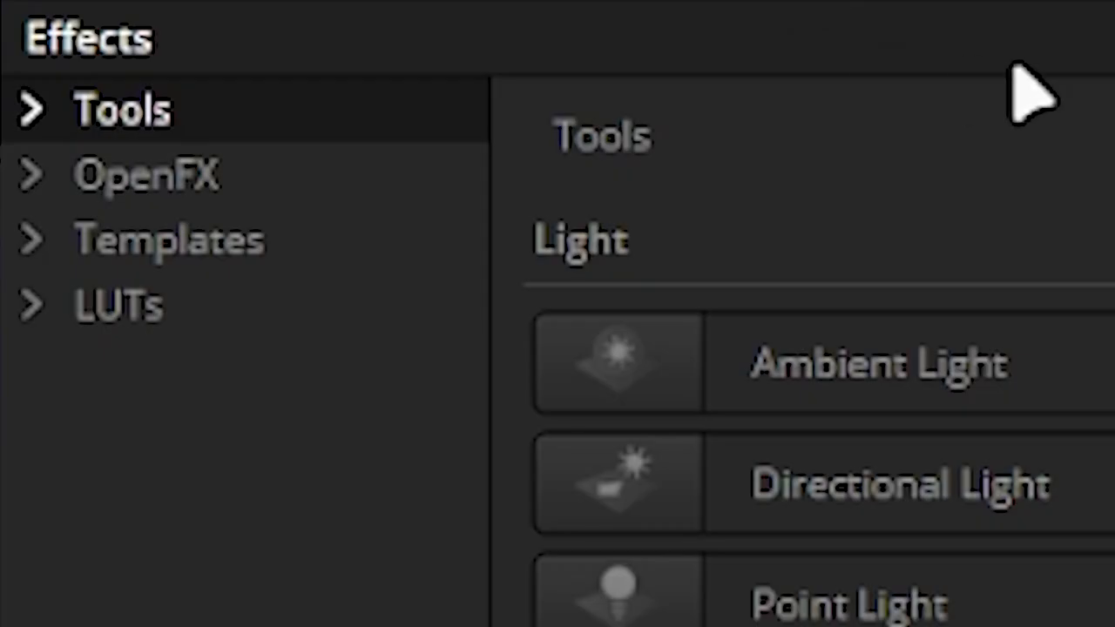
Insert a Duplicate tool between Merge1 and Background2 and set it to 4 copies.
click(1010, 73)
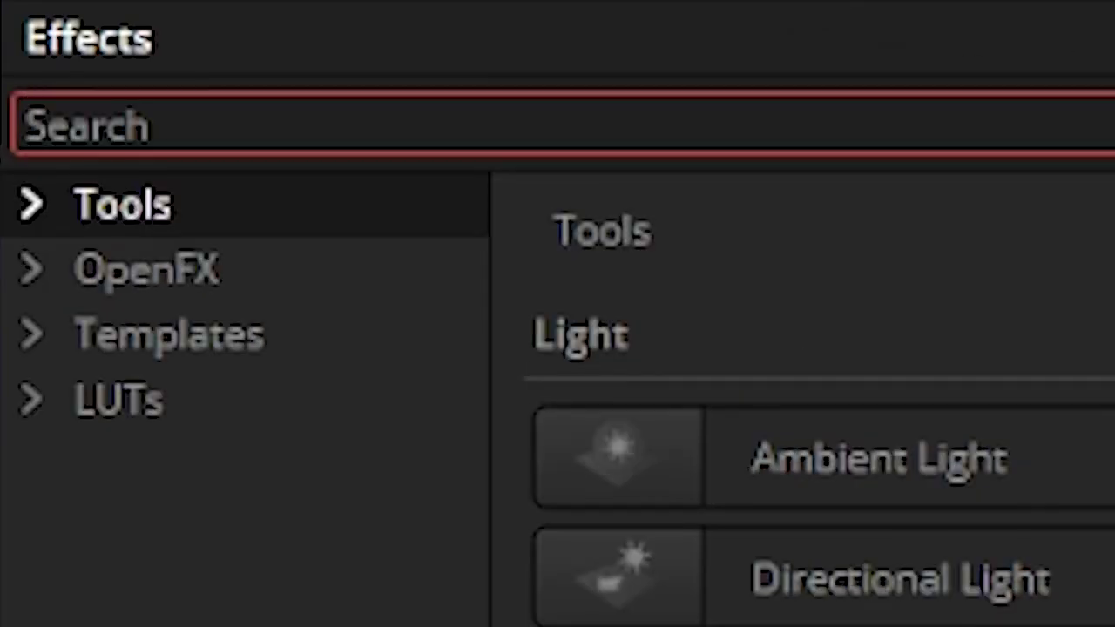
text(dul)
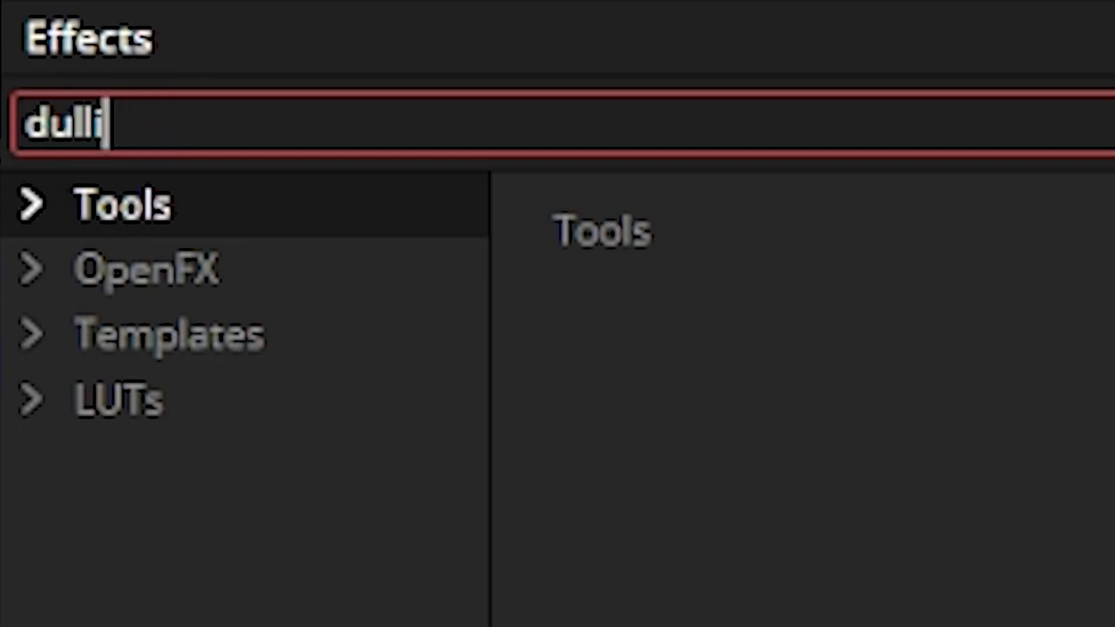
text(li)
key(BackSpace)
key(BackSpace)
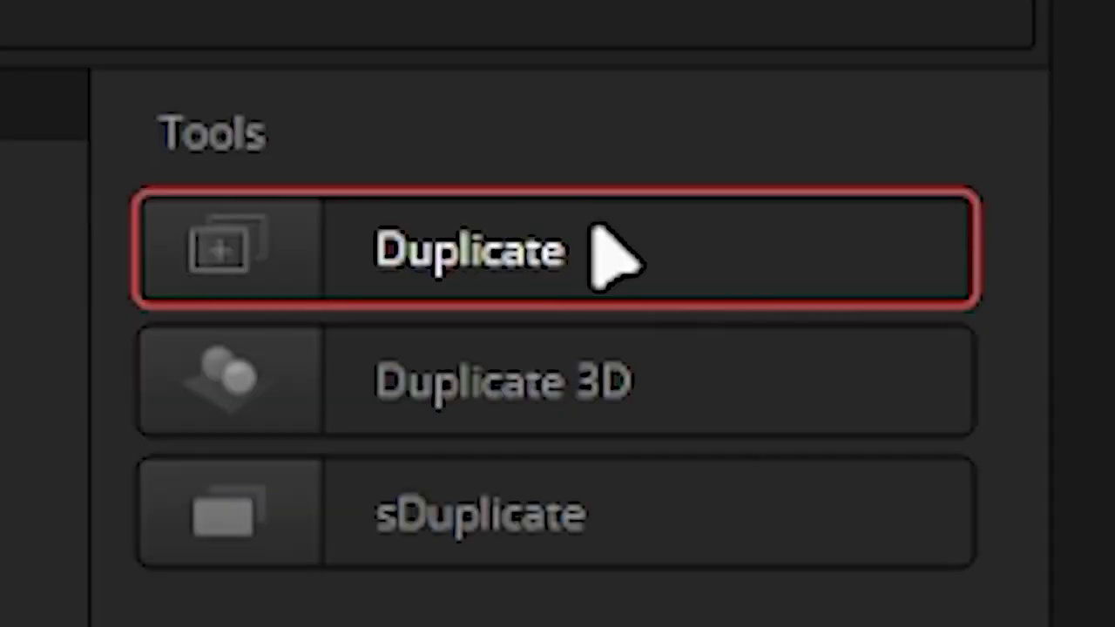
drag(470, 250, 613, 311)
drag(502, 237, 462, 261)
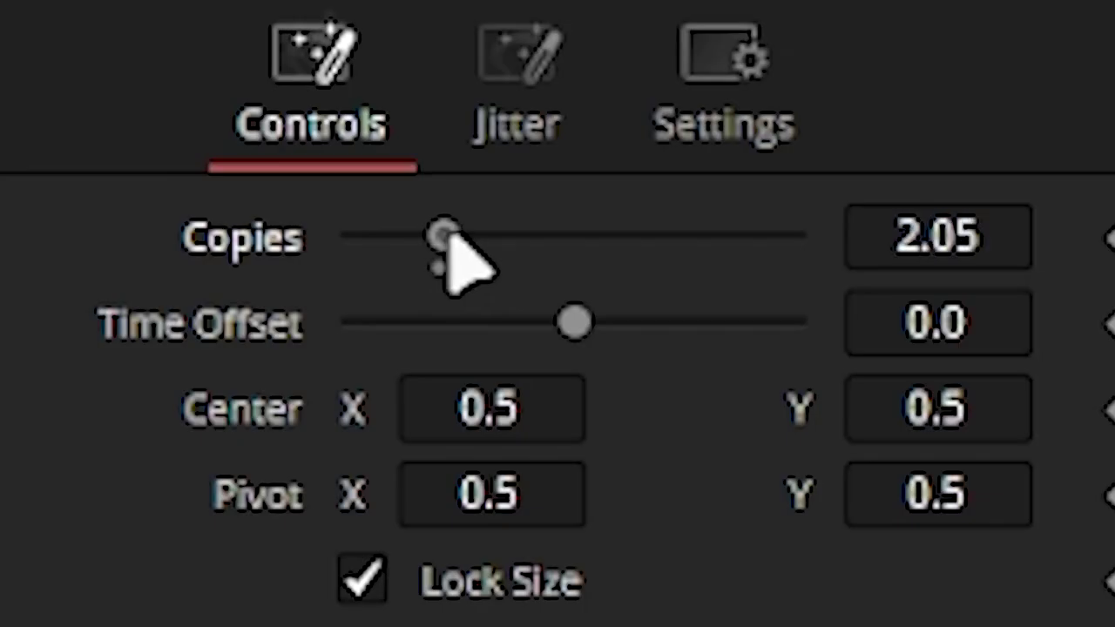
click(1013, 233)
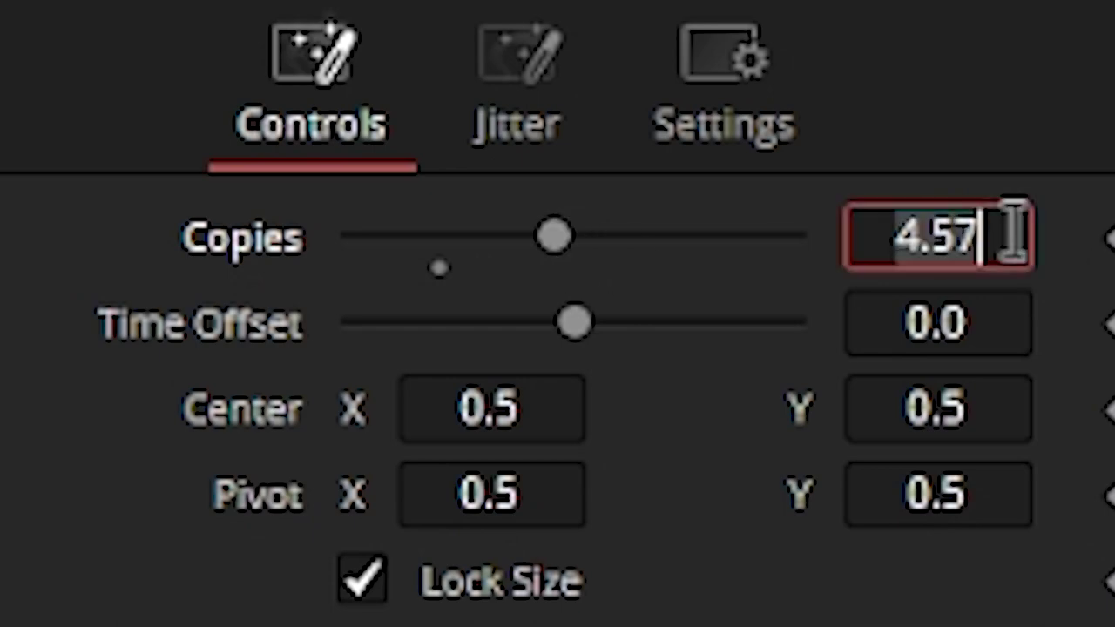
text(4)
key(Tab)
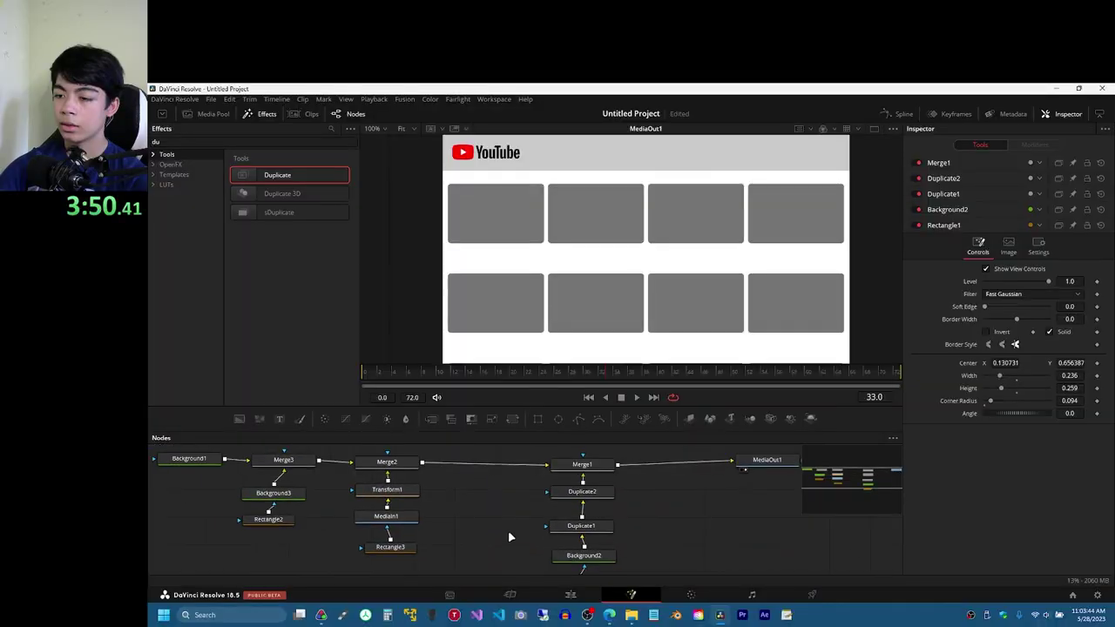
Add a light grey Background masked by Rectangle4 as the search bar, then add a Text+ node.
drag(480, 468, 481, 469)
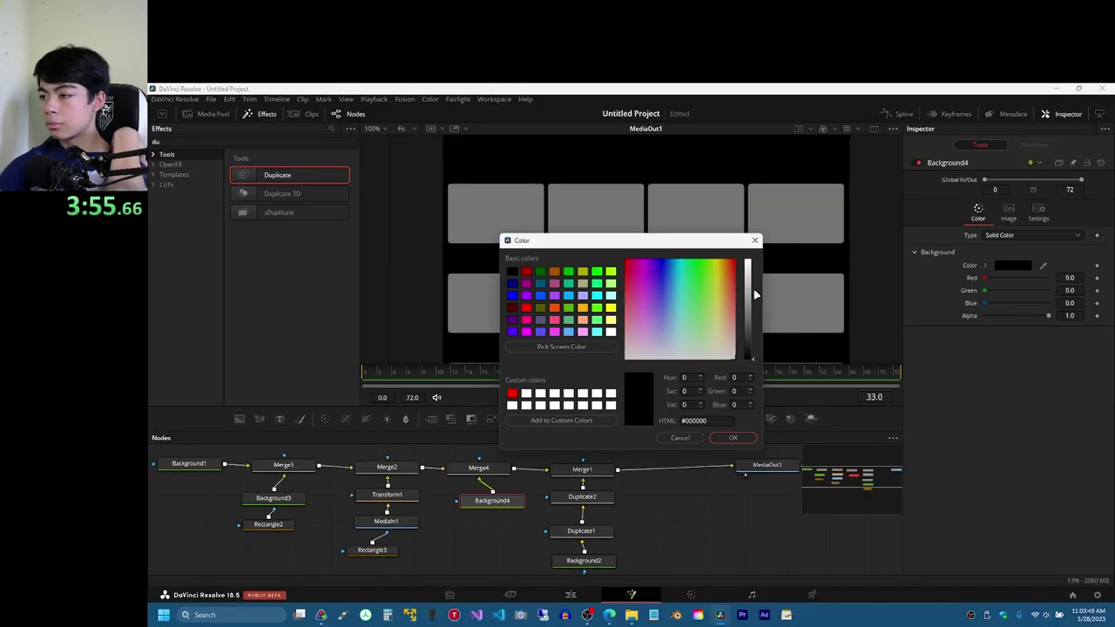
drag(749, 297, 763, 270)
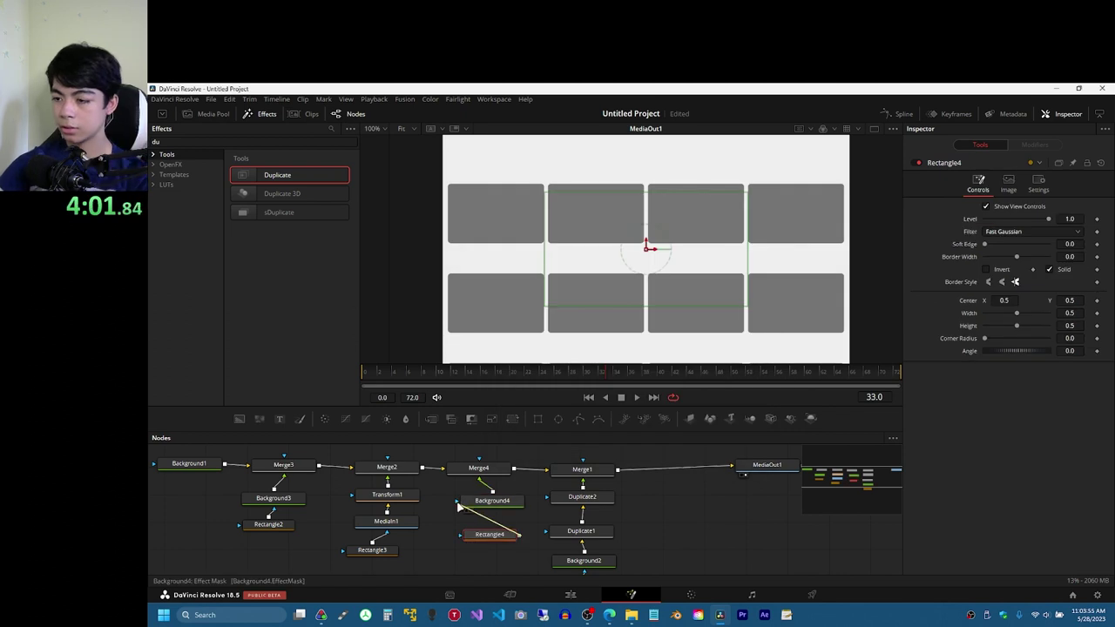
drag(459, 507, 458, 504)
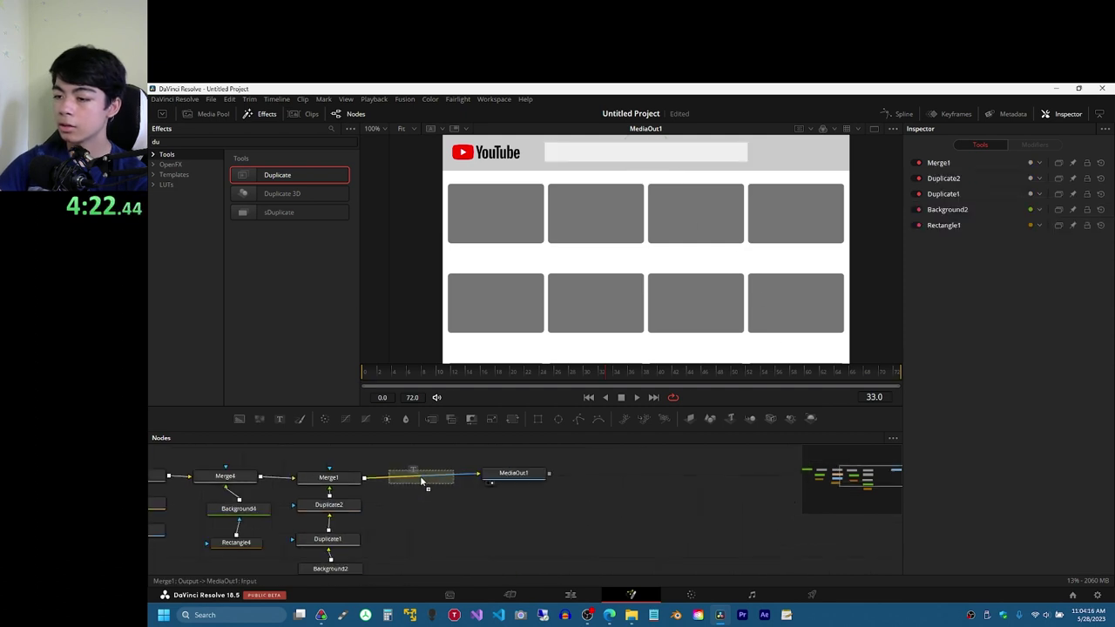
click(423, 479)
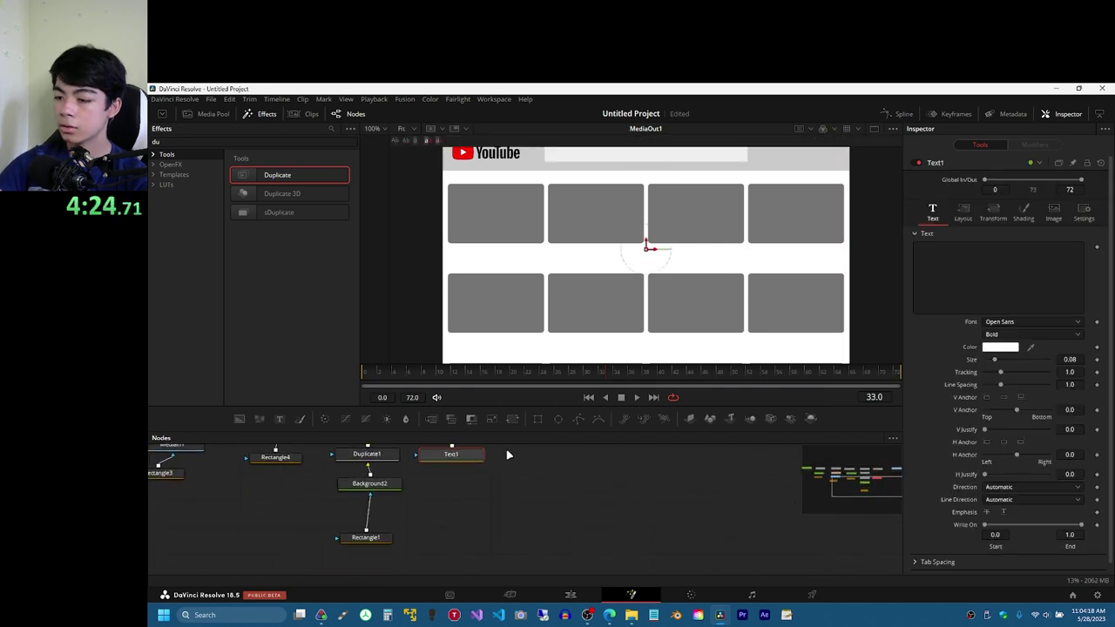
Type the channel name in Text1, set its font to Arial, and move it into the search bar.
click(403, 512)
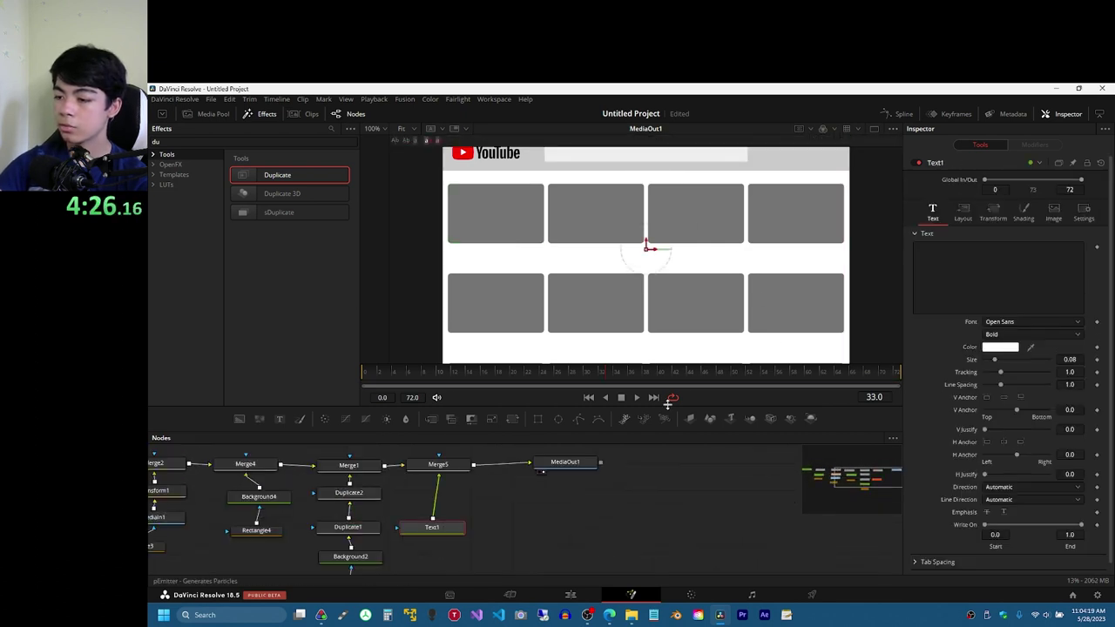
text(Andrew's Video Tips)
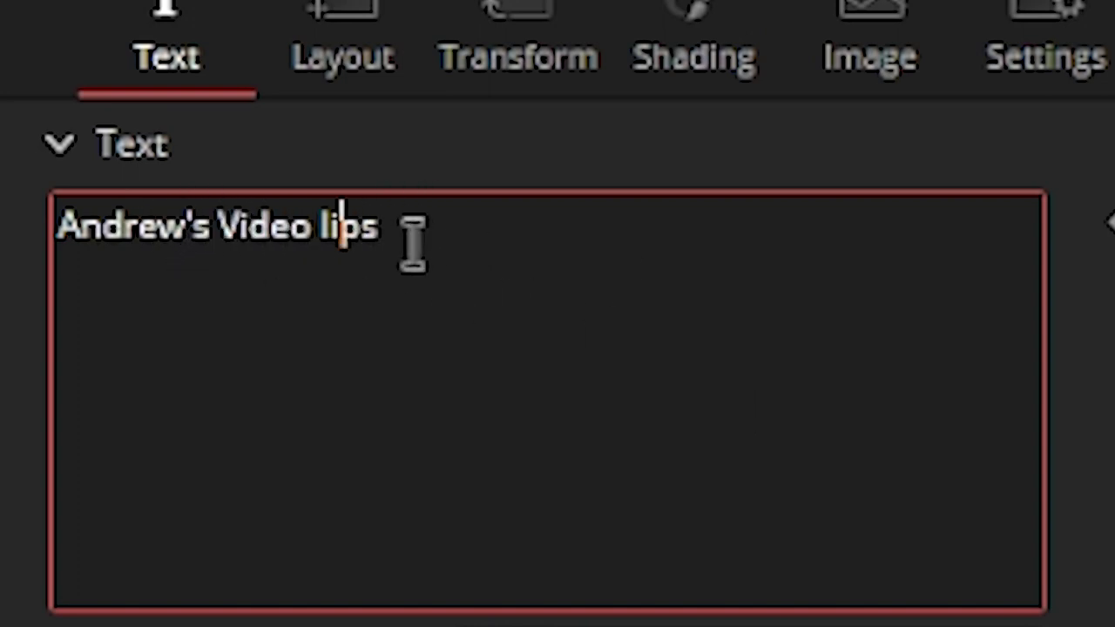
key(ctrl+a)
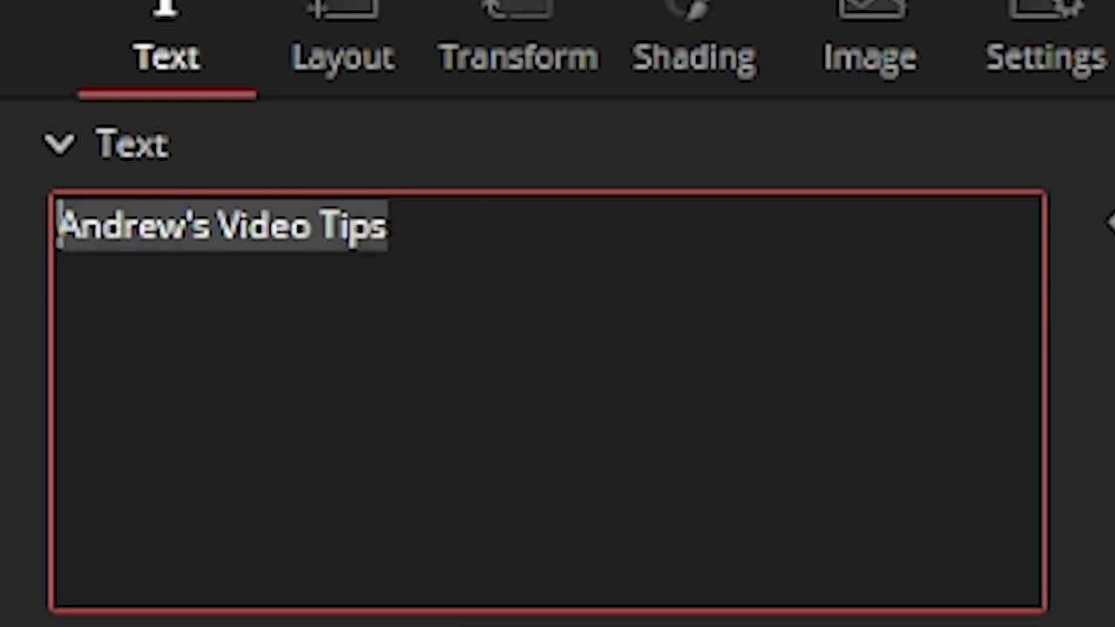
click(672, 242)
click(622, 416)
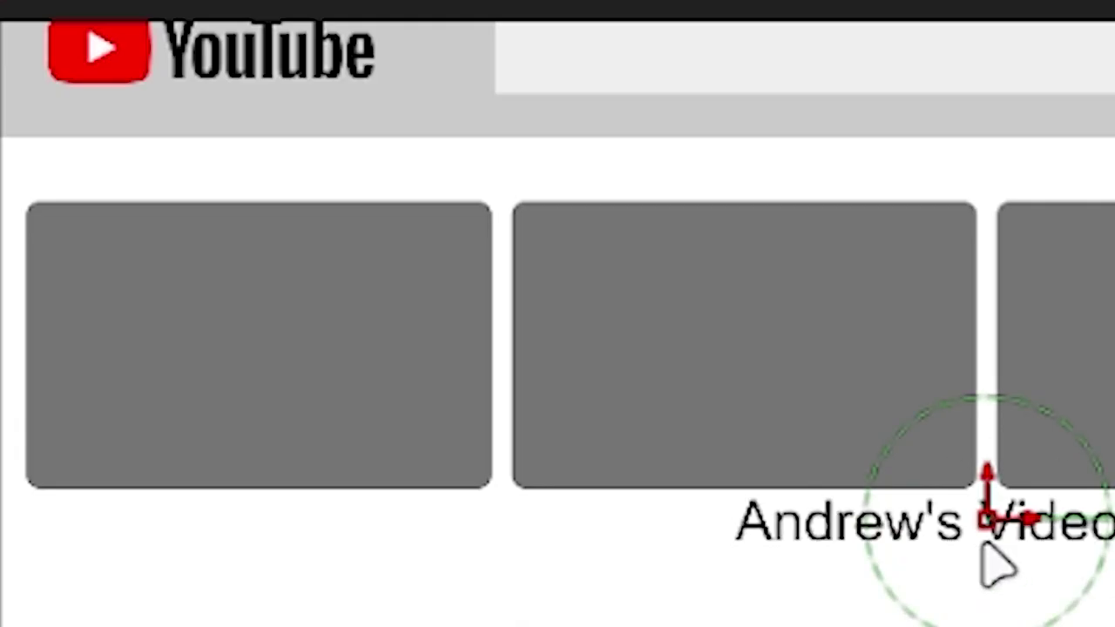
drag(988, 532, 757, 59)
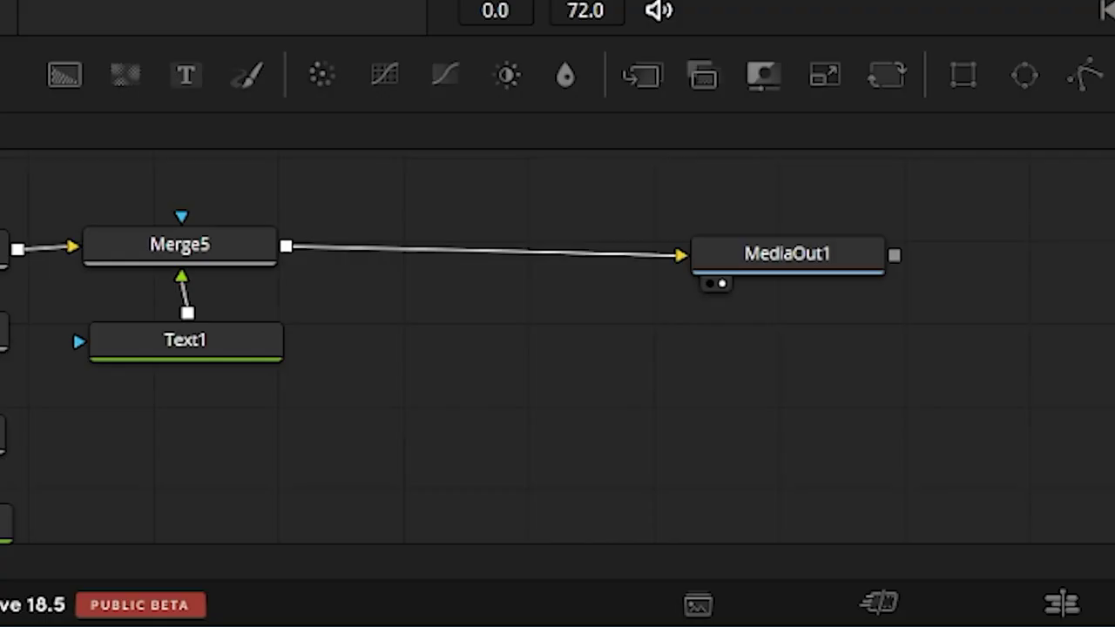
Add Background5 after the text merge with a Polygon mask shaping the arrow cursor.
drag(64, 75, 697, 253)
drag(374, 391, 635, 348)
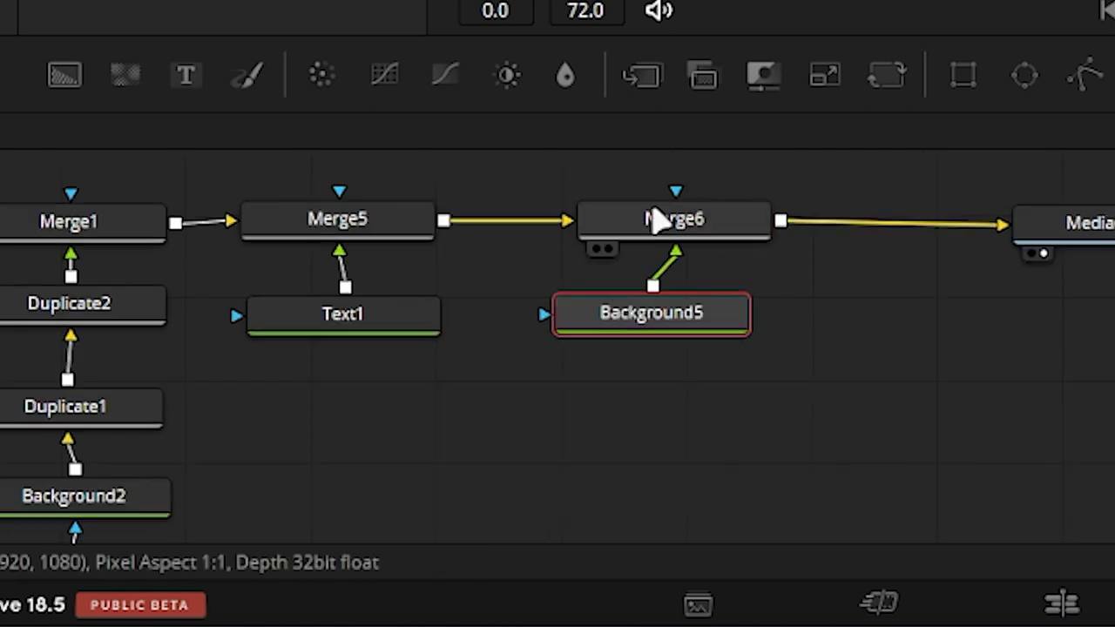
drag(713, 392, 716, 396)
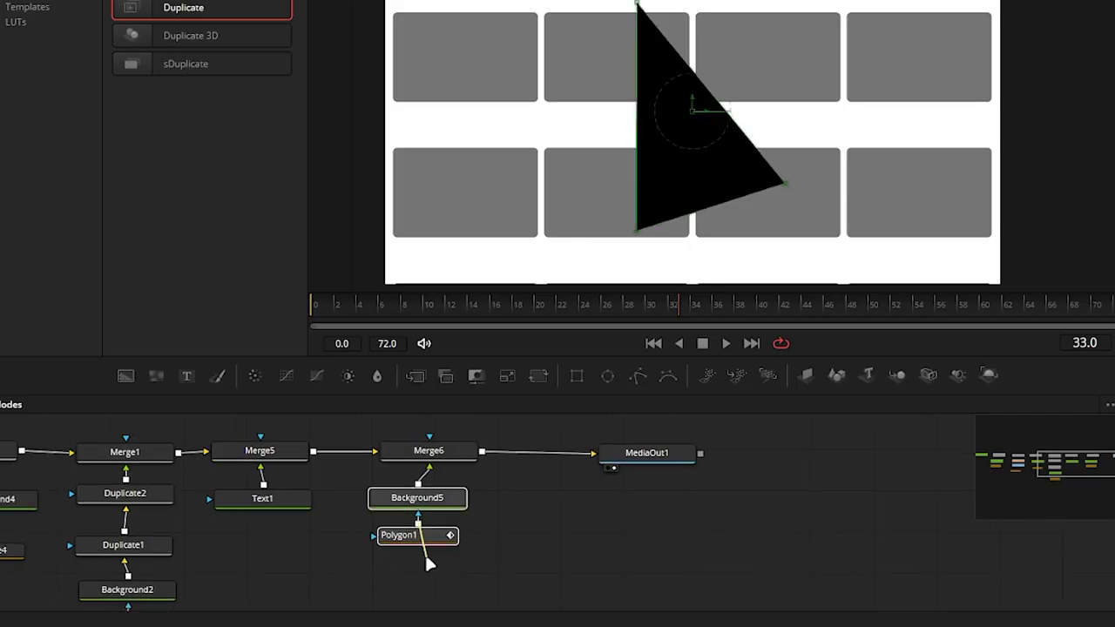
drag(424, 552, 457, 485)
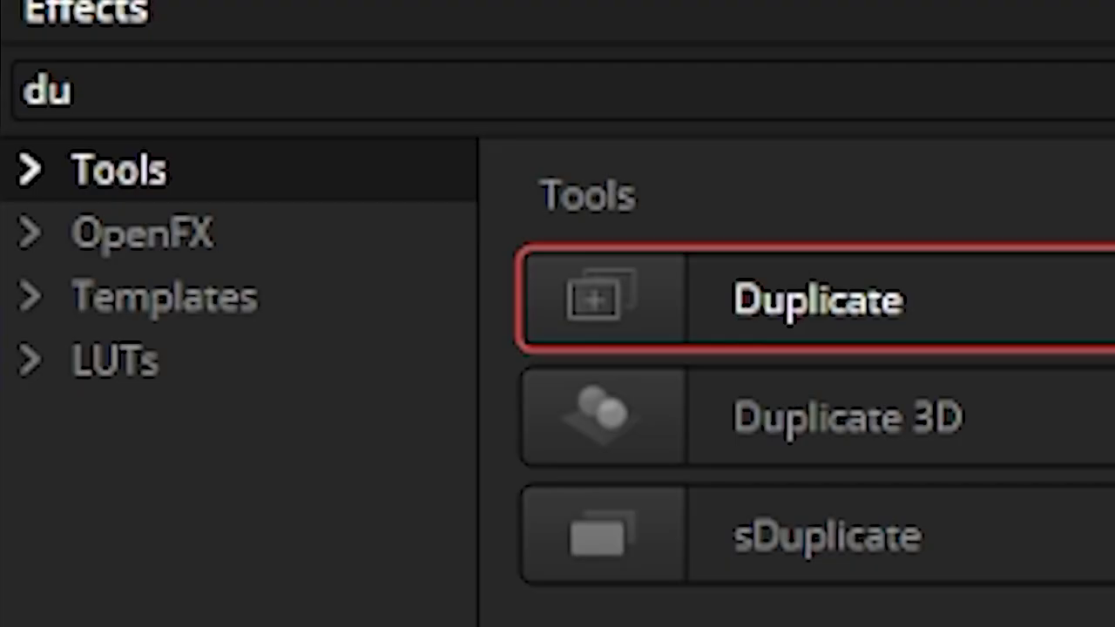
Give the cursor a Shadow and Transform, set size 0.112, and keyframe it moving across the page.
key(BackSpace)
key(BackSpace)
text(s)
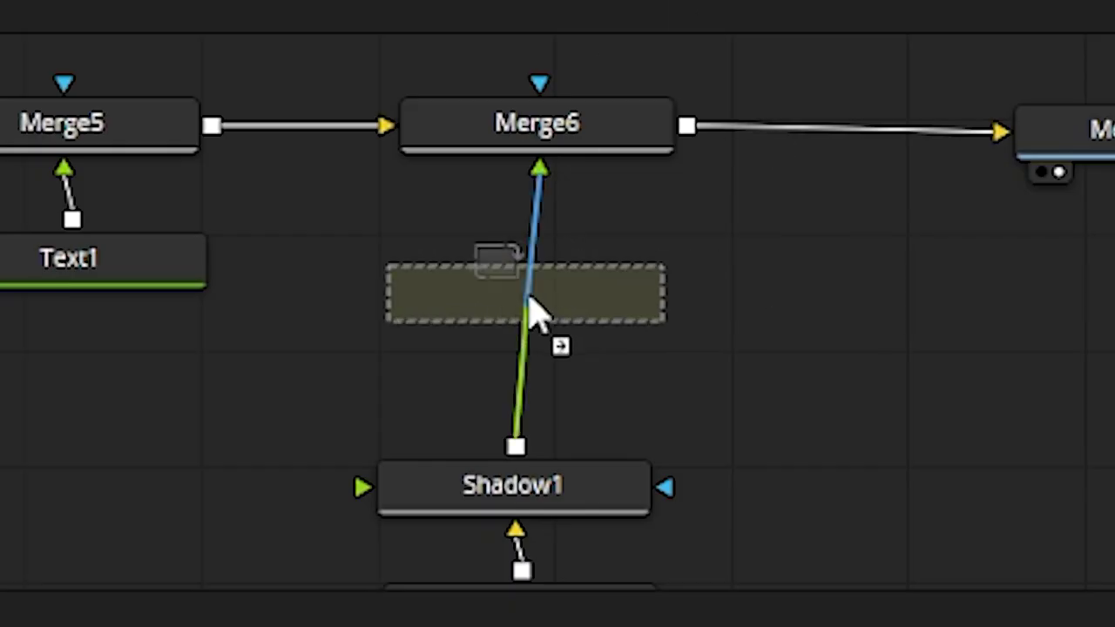
drag(530, 311, 529, 311)
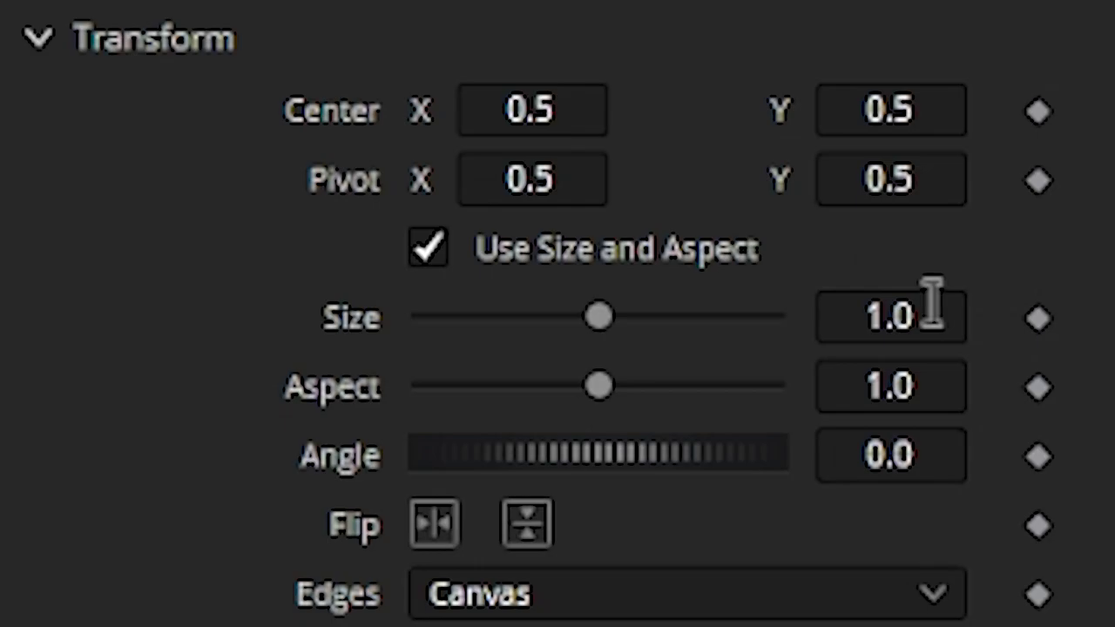
drag(929, 301, 871, 301)
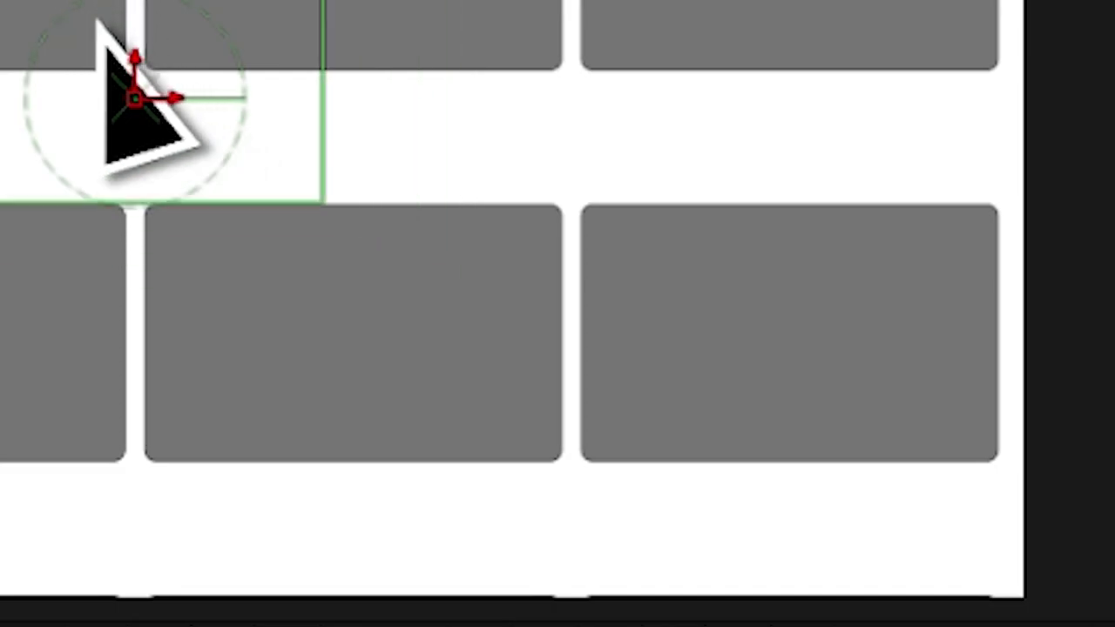
drag(136, 87, 1030, 601)
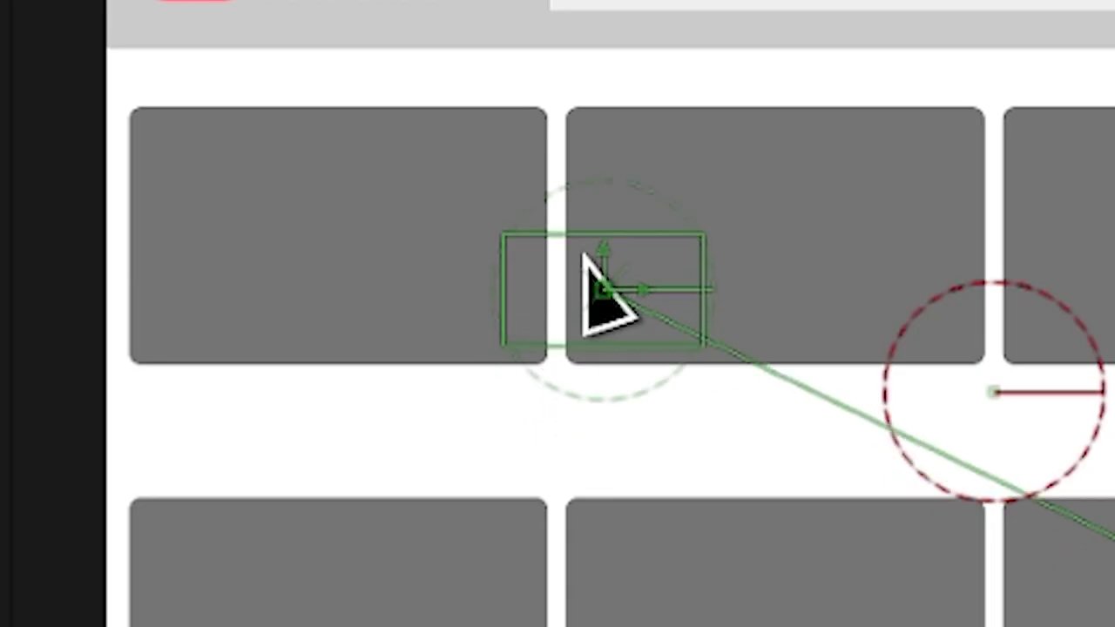
drag(598, 294, 752, 279)
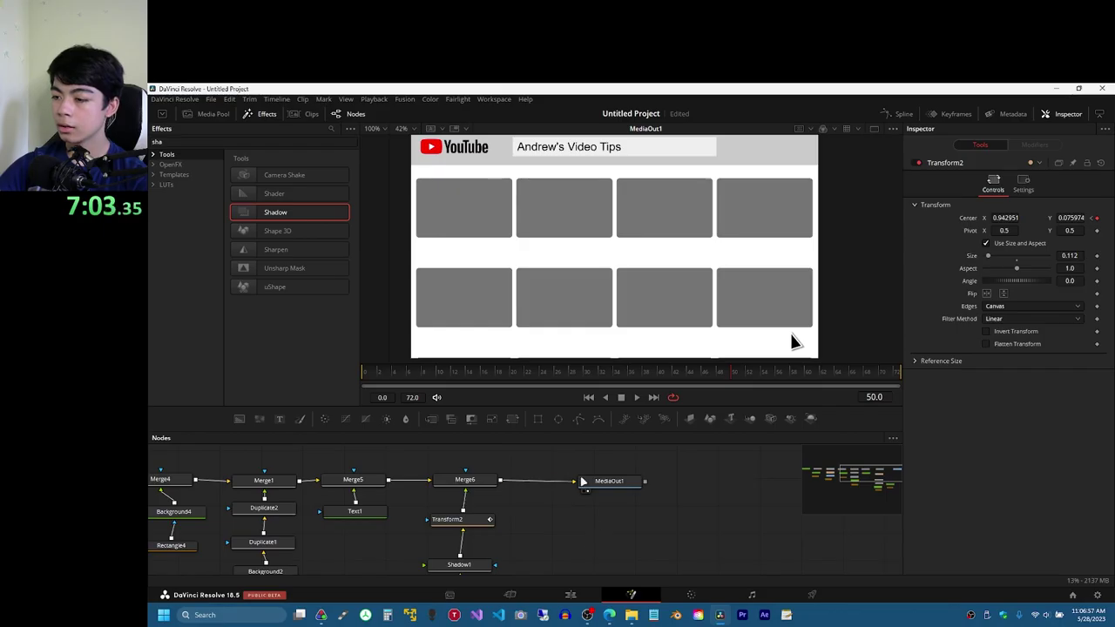
click(583, 480)
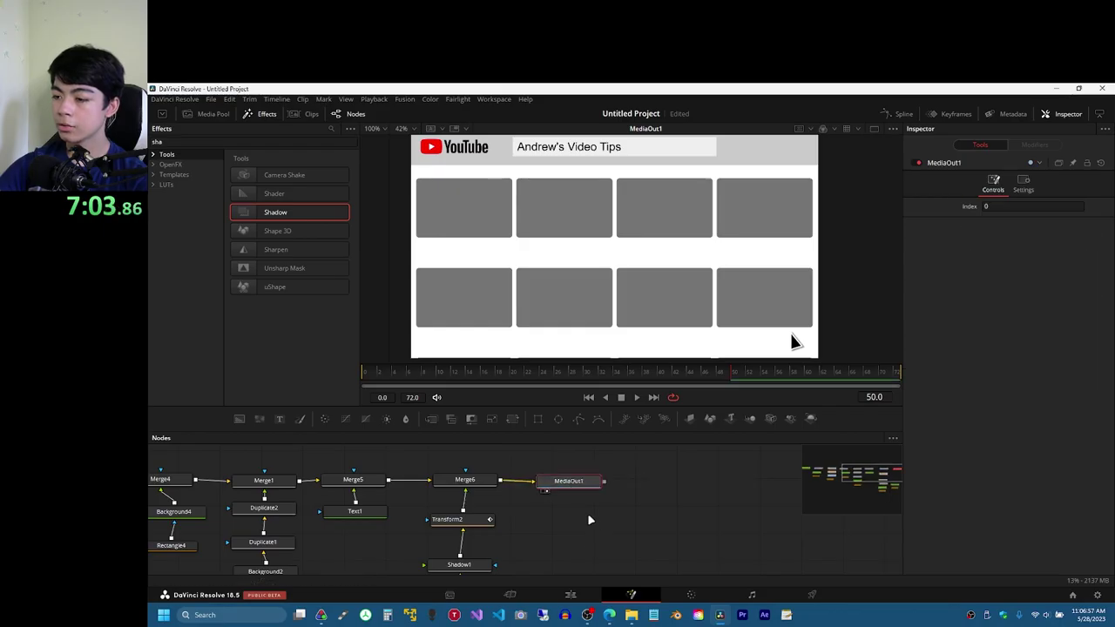
scroll(608, 481, down, 5)
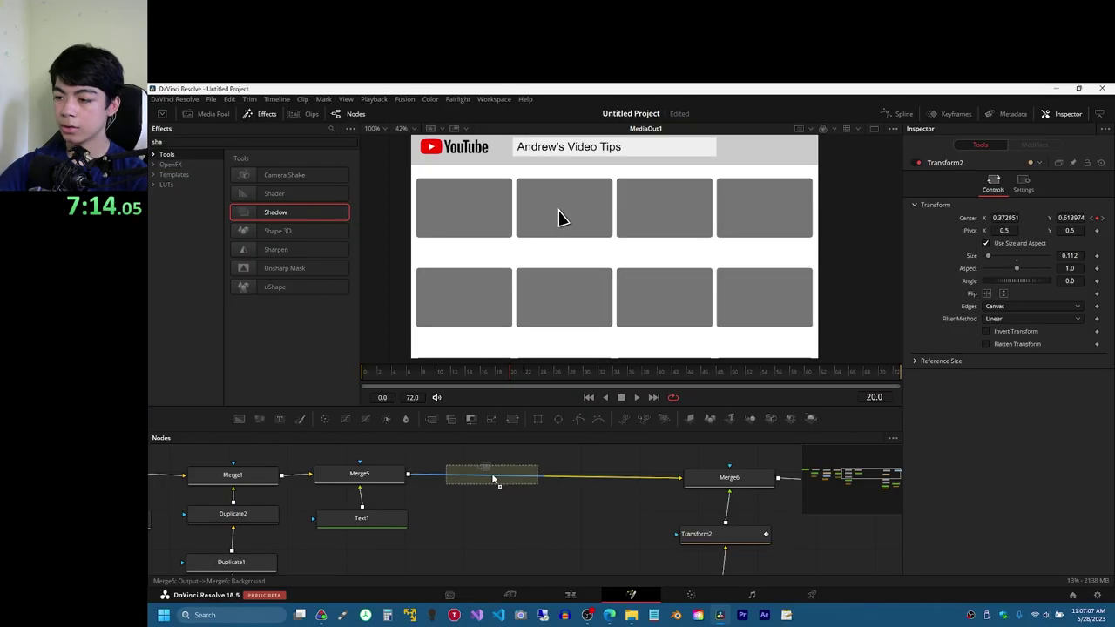
Bring the webcam footage into the composition as MediaIn2 through a new Merge8.
drag(493, 479, 493, 478)
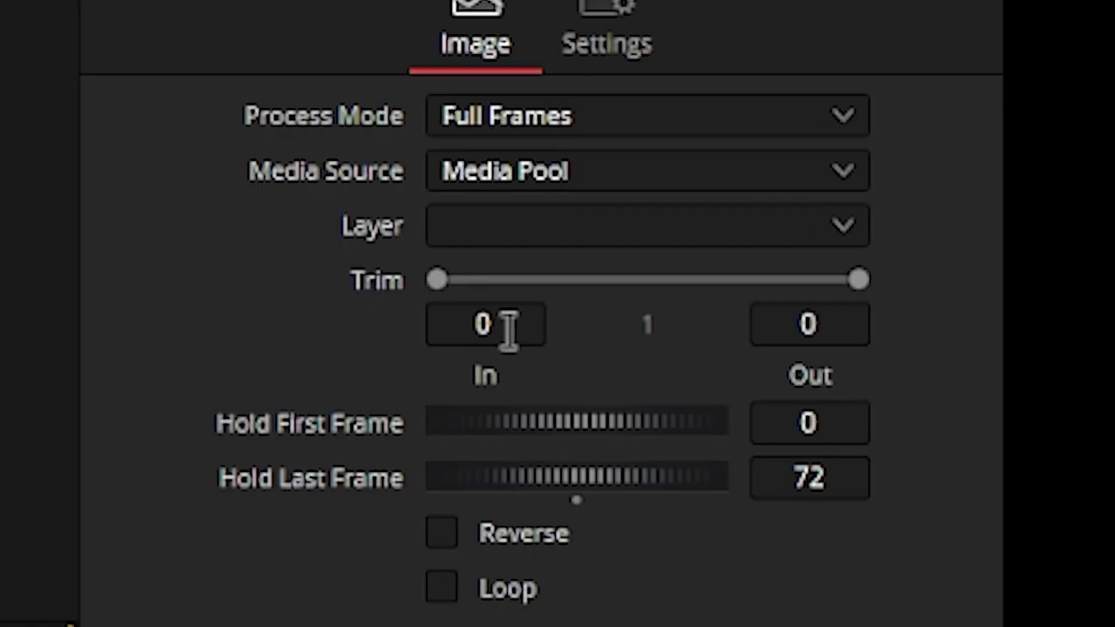
Set the webcam MediaIn Trim In to 0, keyframe Transform3 Center, and set Center X to 0.5.
click(505, 326)
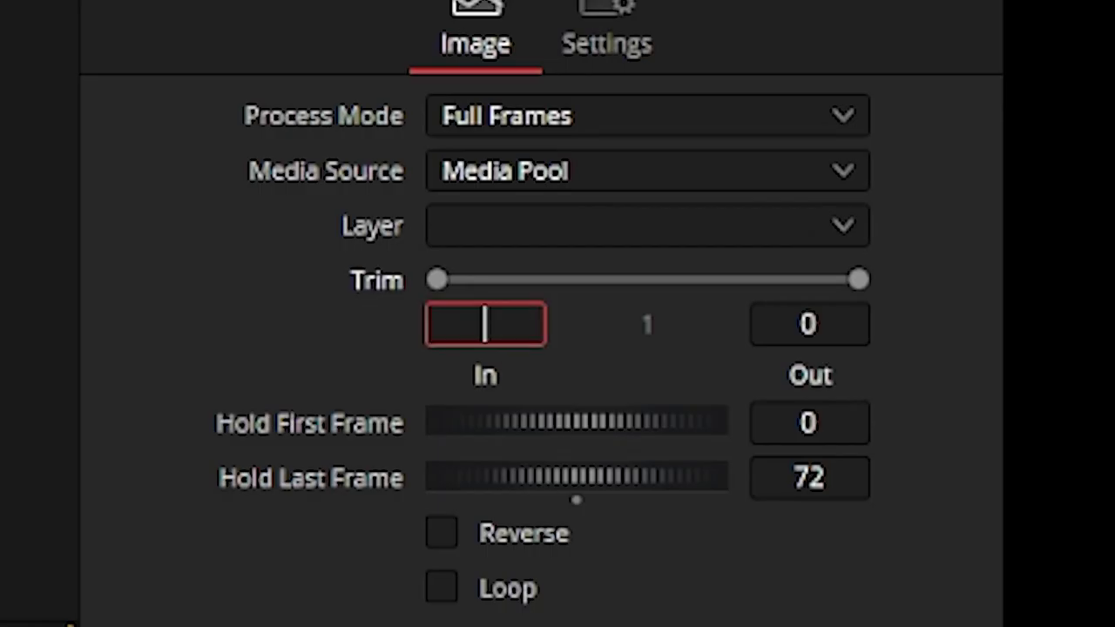
key(Return)
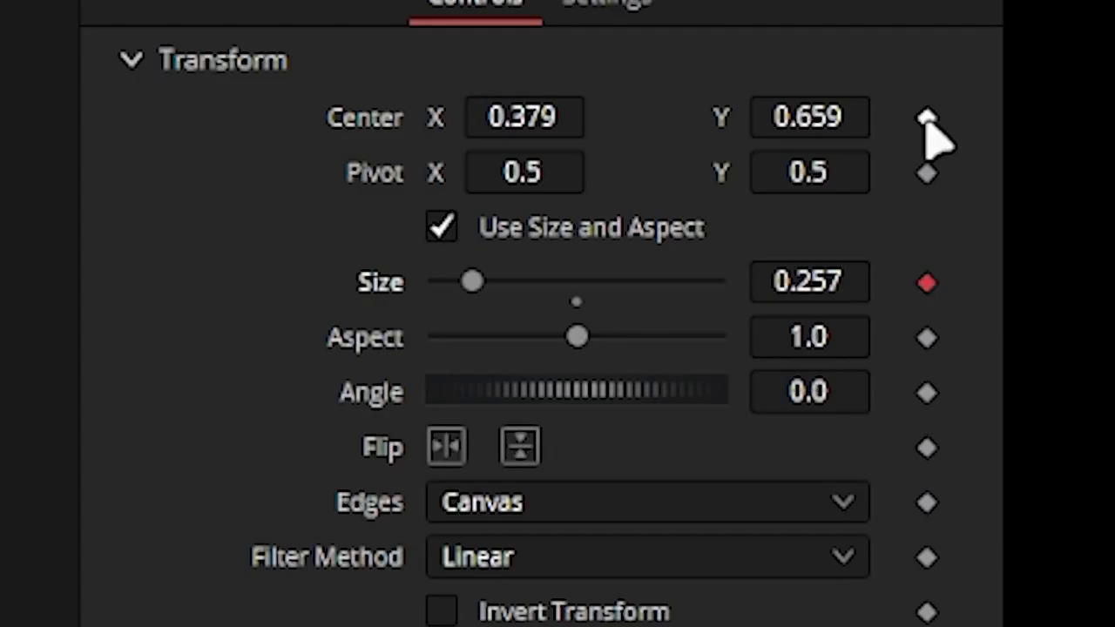
click(927, 118)
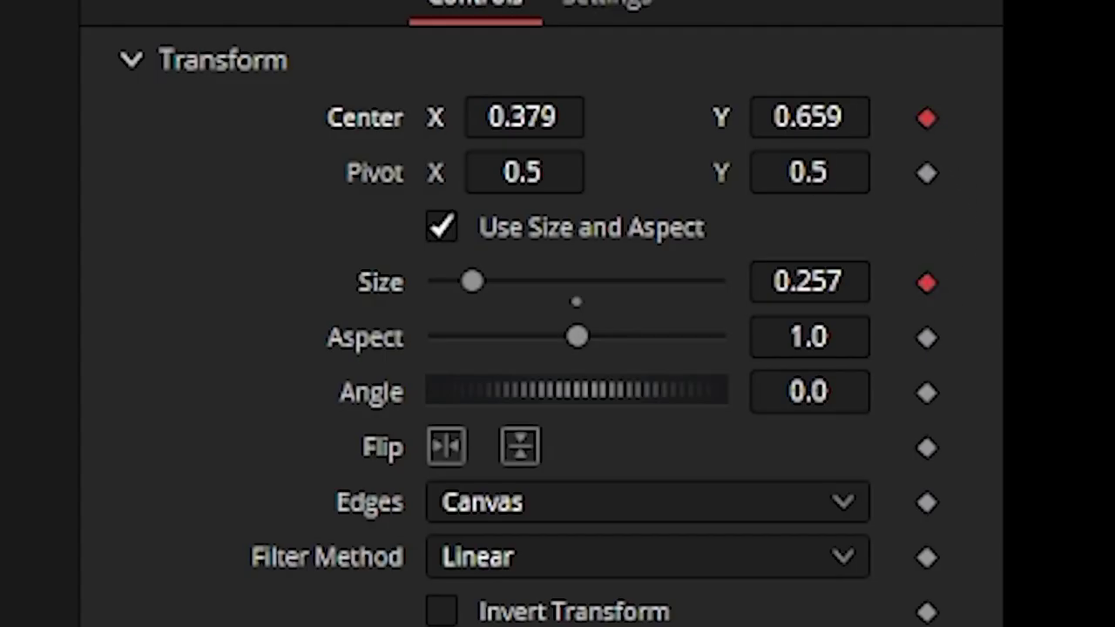
click(787, 288)
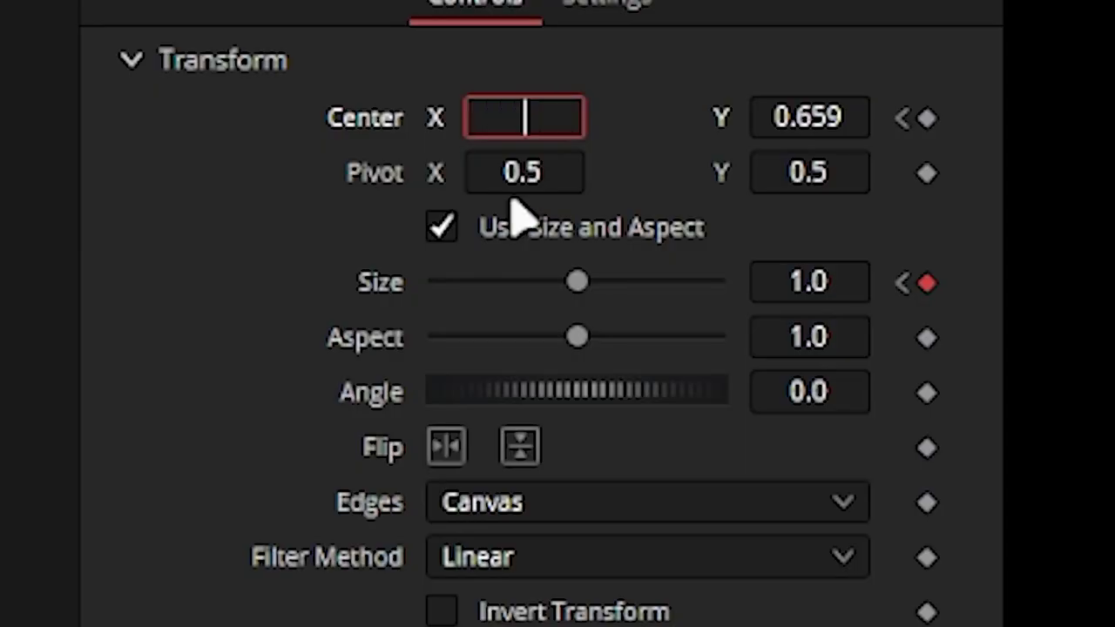
text(0.5)
key(Tab)
key(BackSpace)
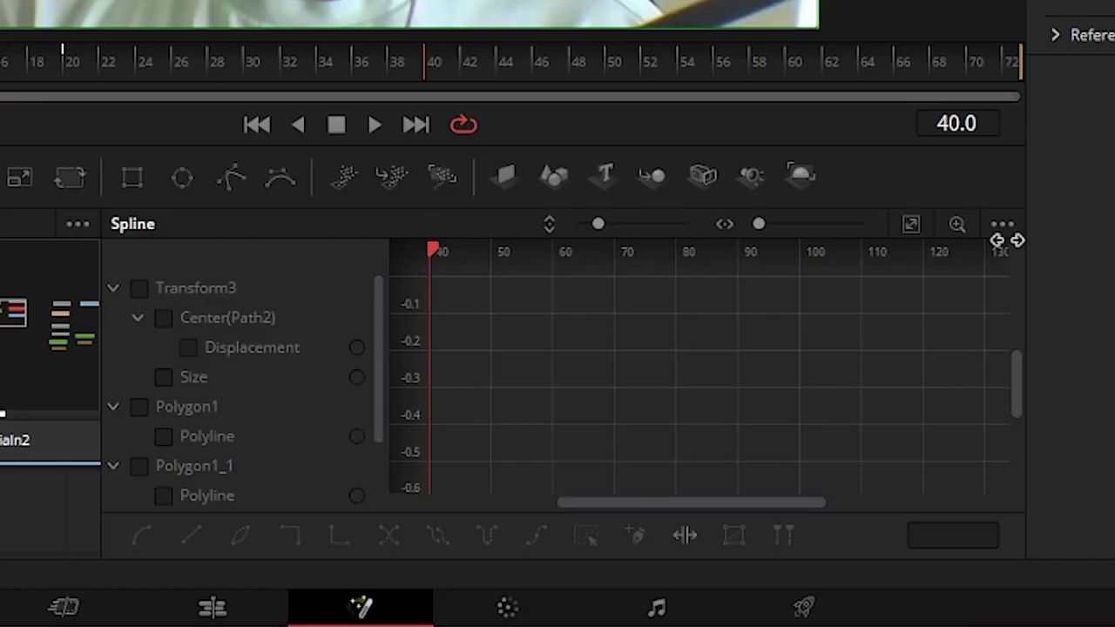
Show only the selected Transform3 curves in the Spline view so they can be eased.
click(1003, 224)
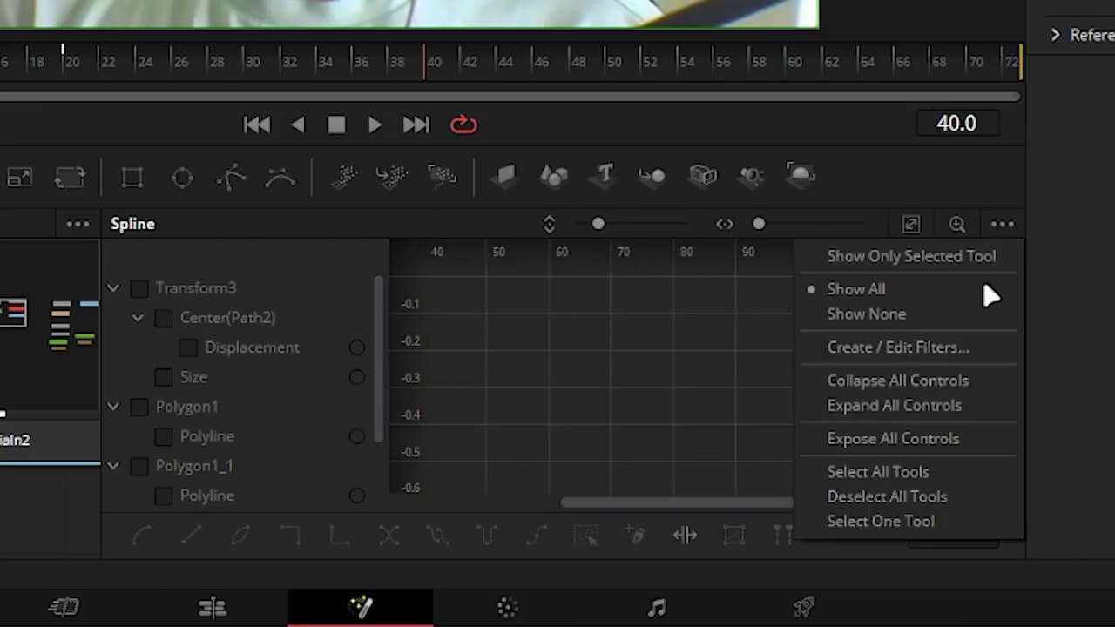
click(990, 254)
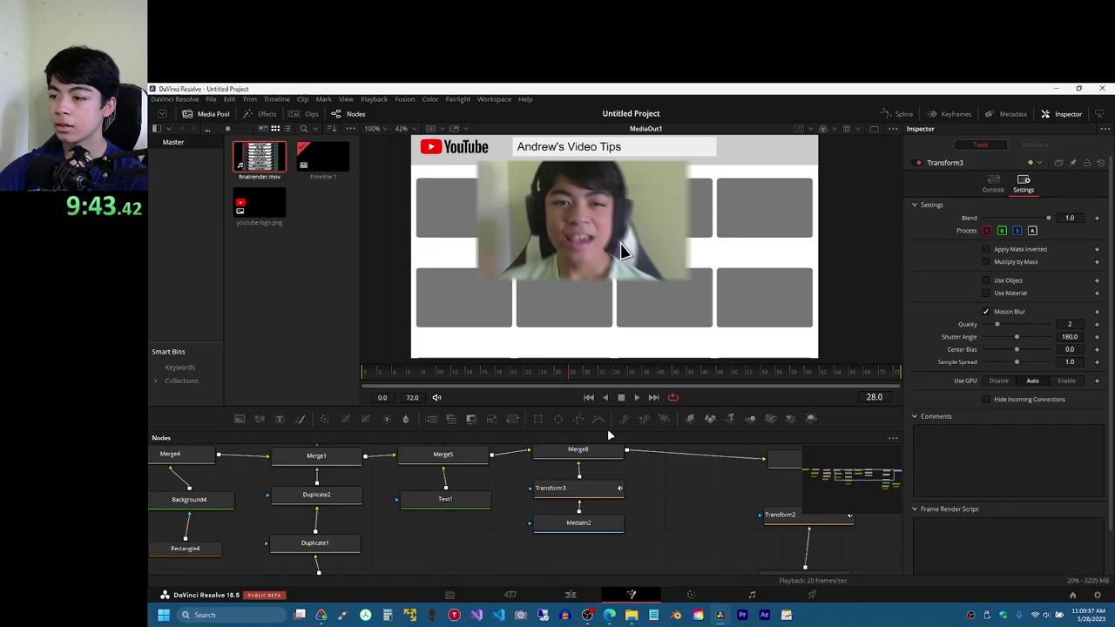
scroll(588, 337, up, 5)
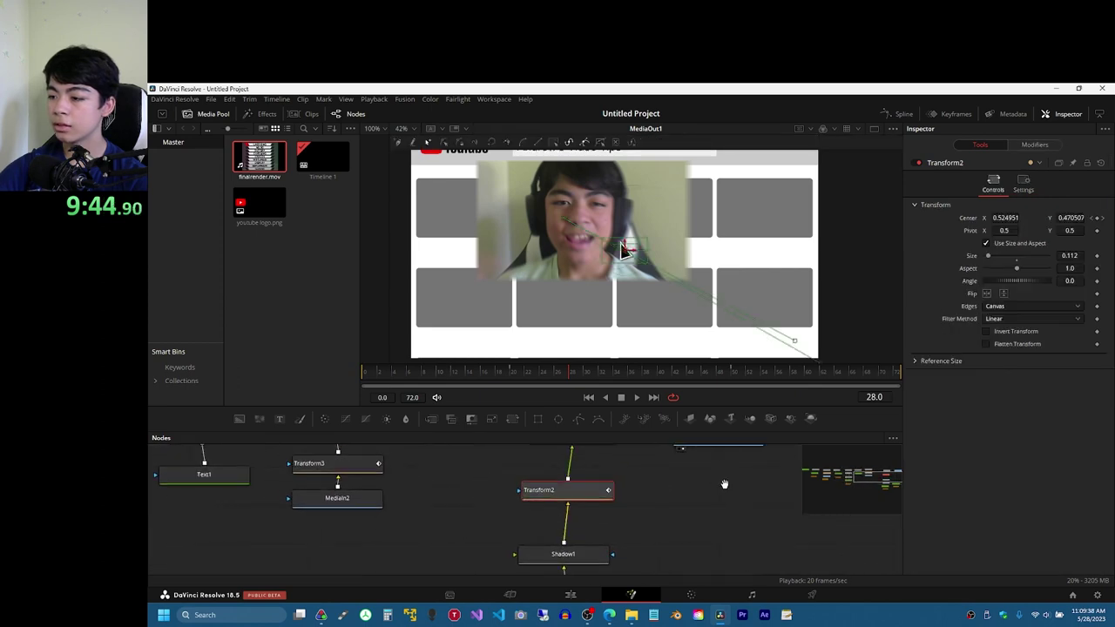
Bring up the animation curves panel for the webcam transform.
scroll(724, 484, up, 2)
click(902, 114)
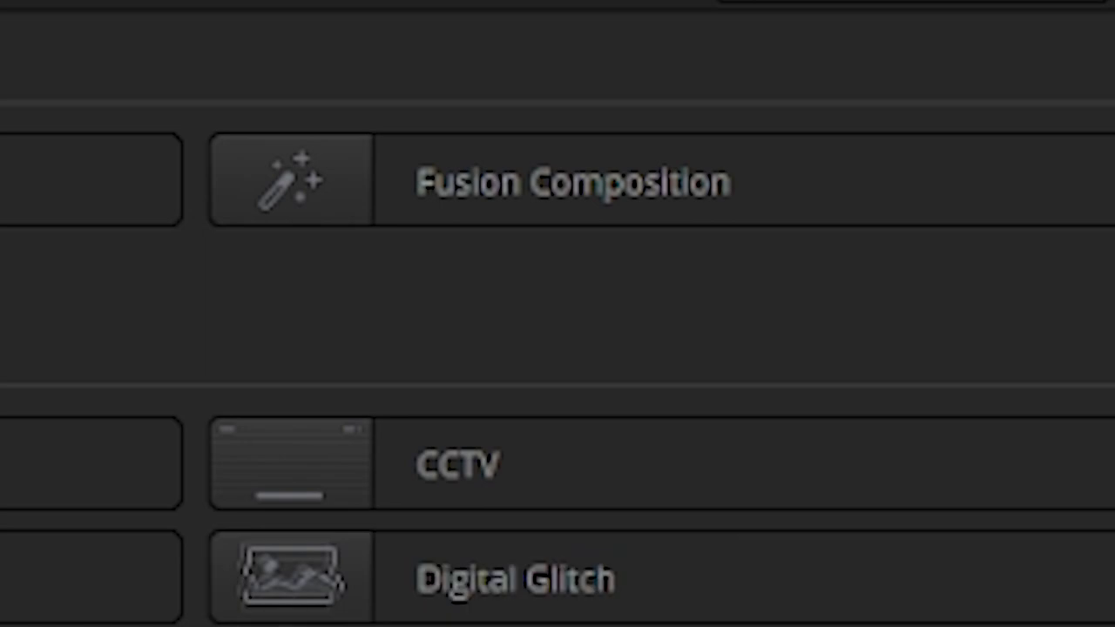
Drop a Fusion Composition from Effects onto the timeline and lengthen the clip.
drag(398, 170, 417, 174)
drag(823, 253, 580, 456)
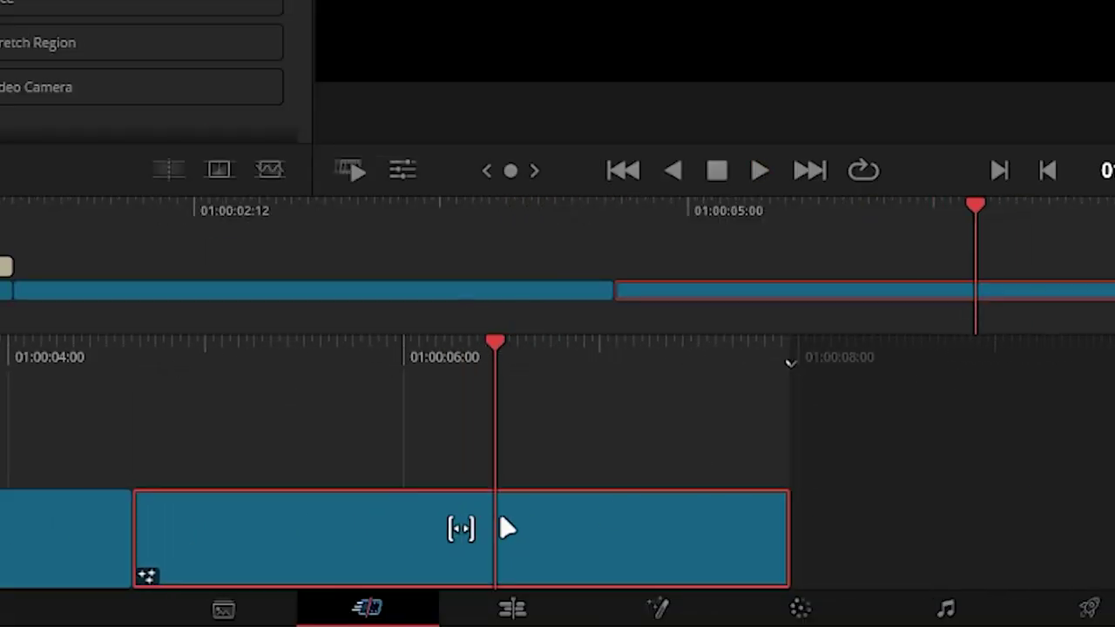
drag(786, 549, 481, 279)
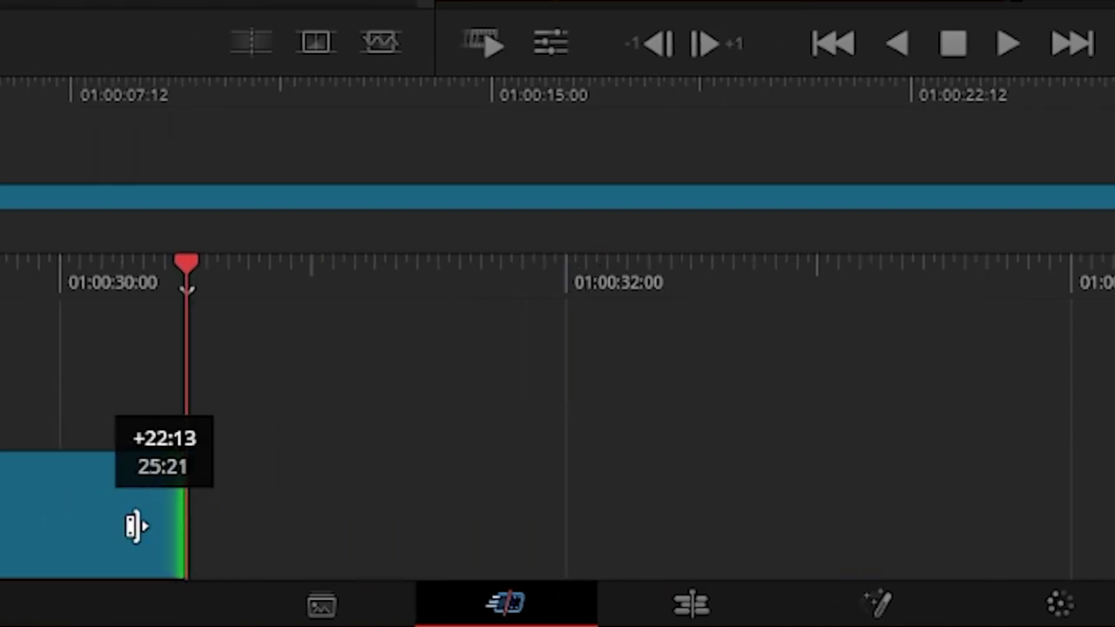
In Fusion, add a Background node to the composition and connect it to MediaOut1.
key(shift+5)
drag(75, 110, 335, 332)
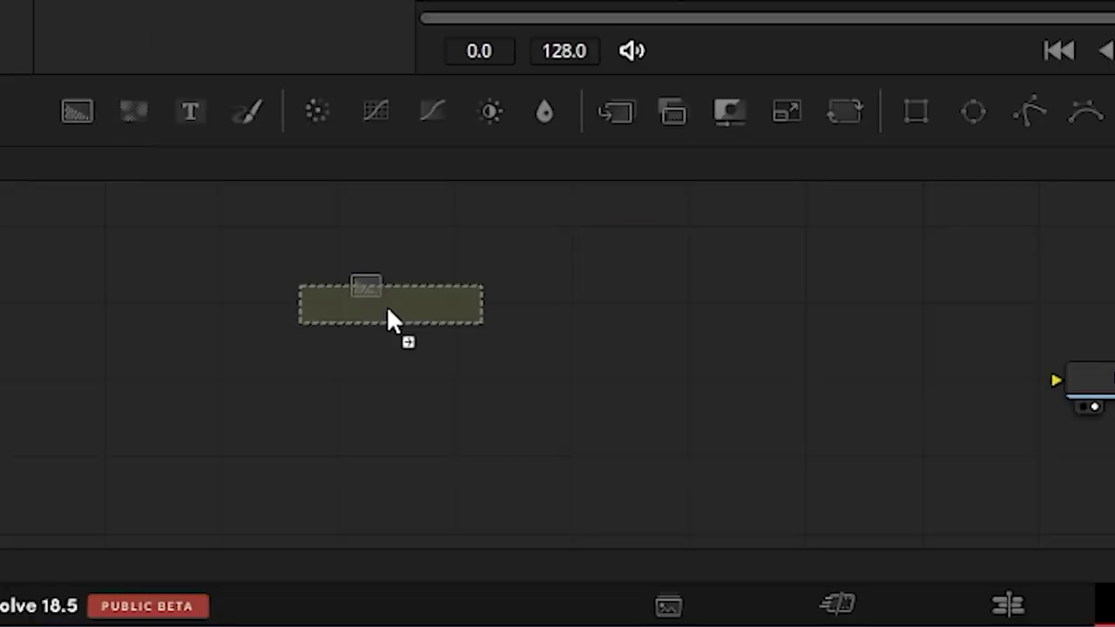
drag(435, 339, 959, 386)
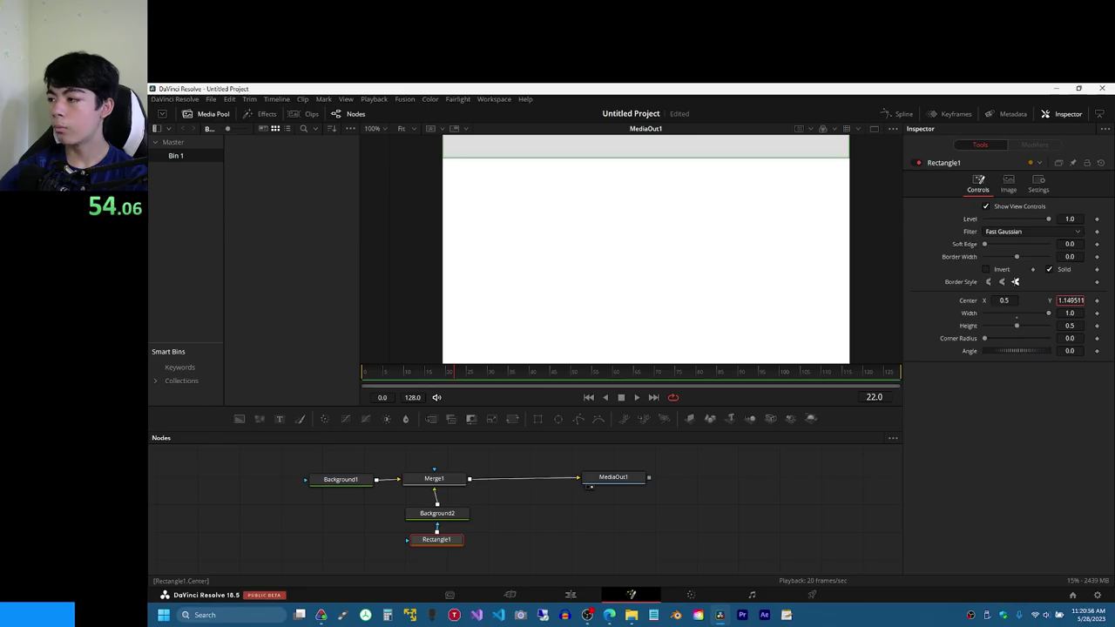
Import media and build the header bar with search bar, the channel banner and round profile picture.
click(210, 98)
click(226, 202)
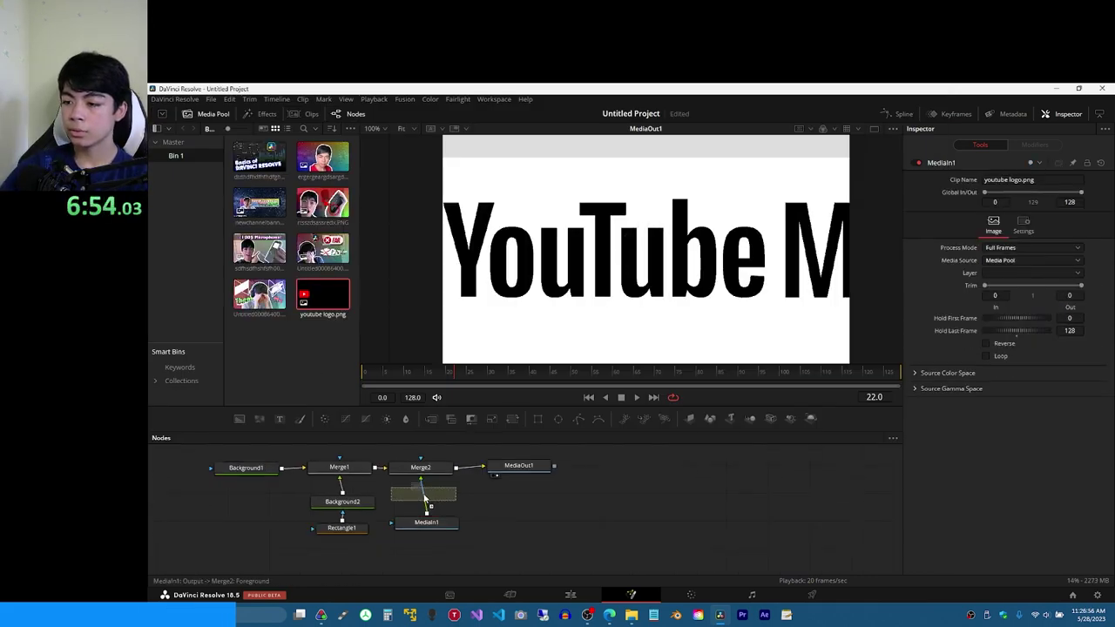
drag(239, 418, 421, 527)
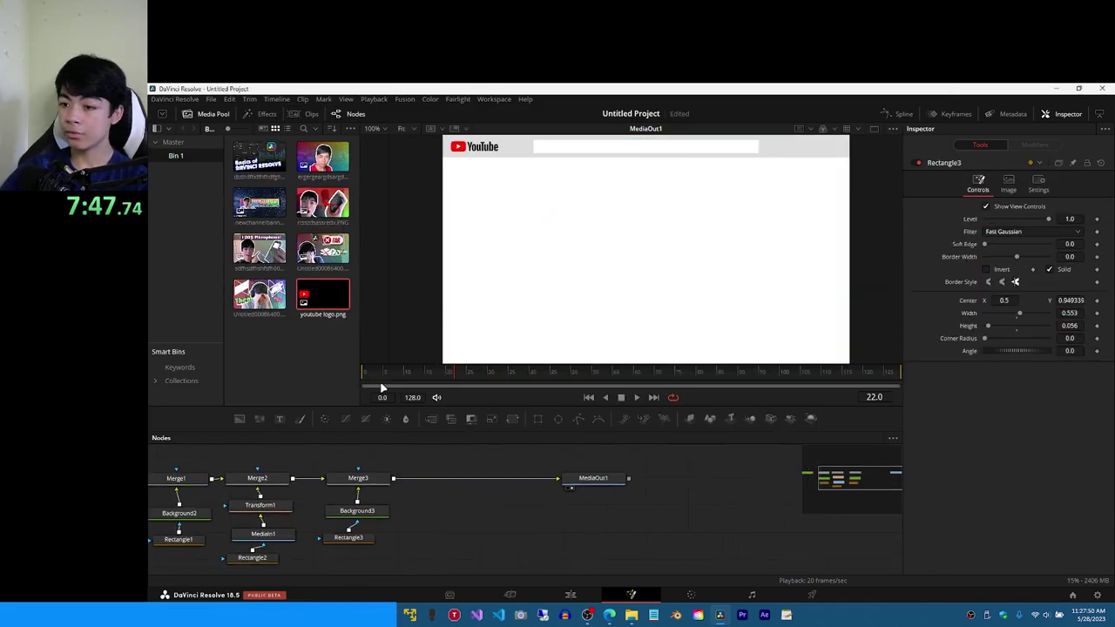
drag(634, 501, 644, 503)
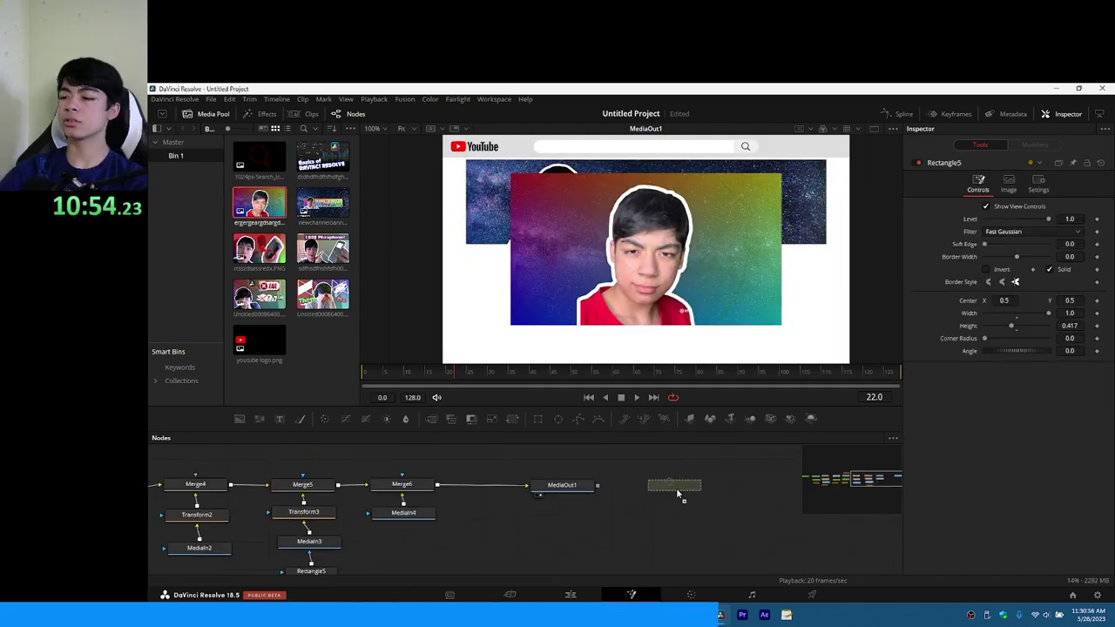
drag(647, 261, 505, 244)
Add text layers for the channel name and '316 subscribers • 162 videos'.
text(Andrew's Video Tips)
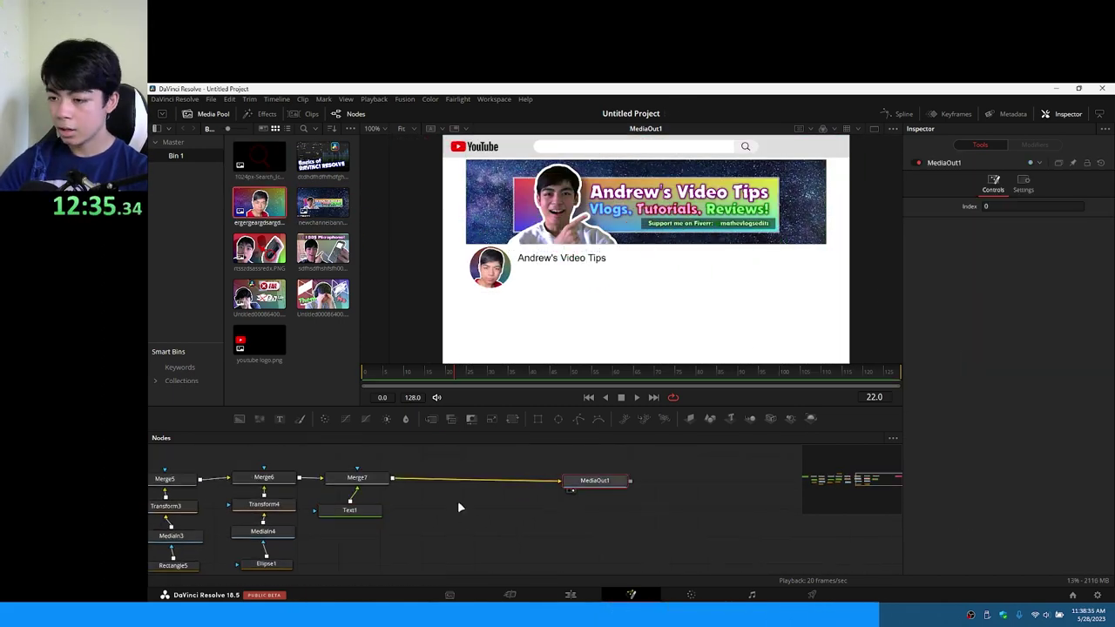
click(280, 418)
text(316 subscri)
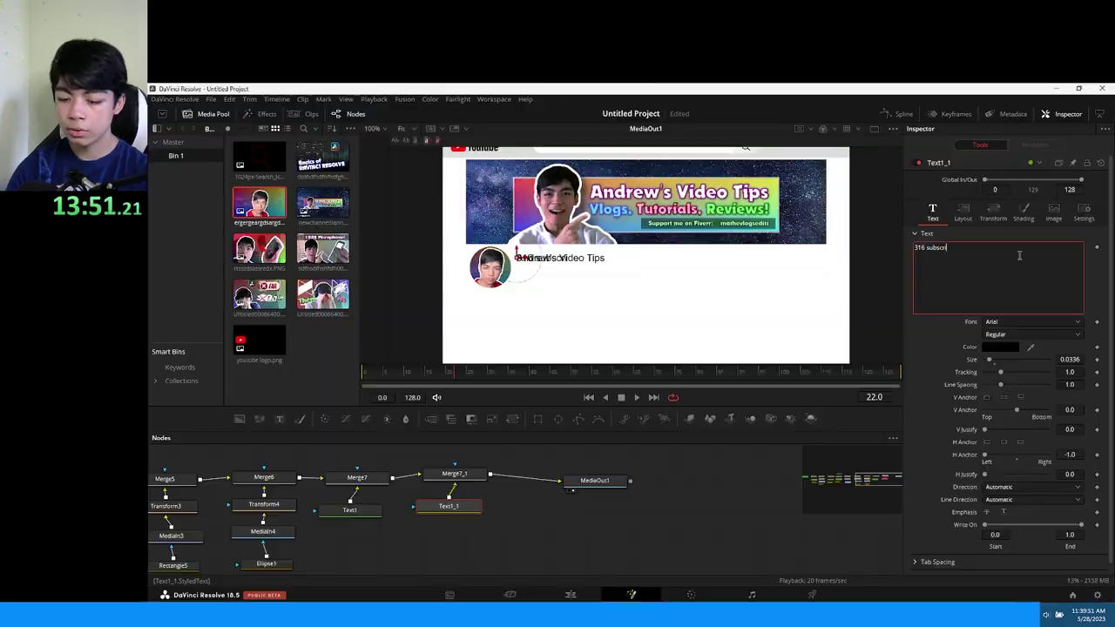
text(bers • 162 videos)
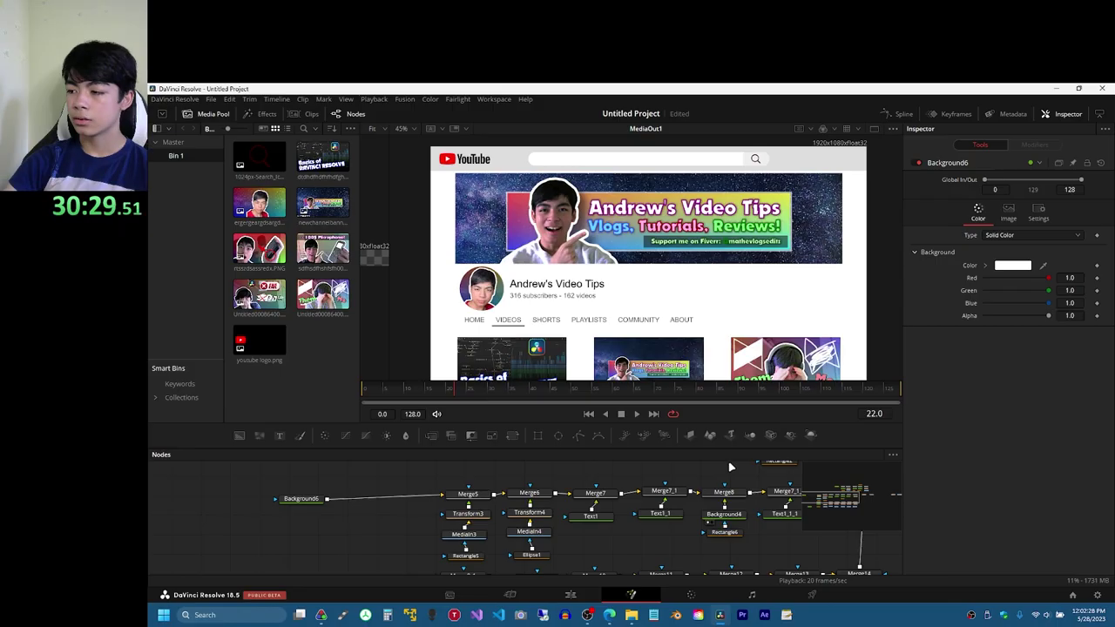
scroll(432, 473, up, 3)
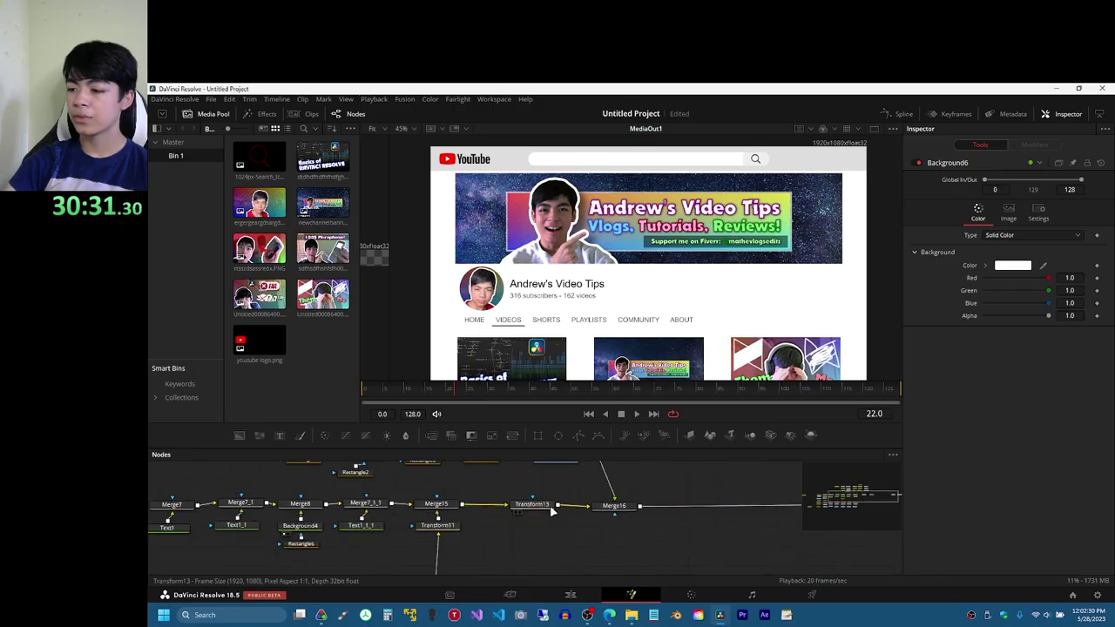
Select the whole-page transform and slide the channel page upward in the frame.
click(550, 508)
drag(995, 334, 1075, 334)
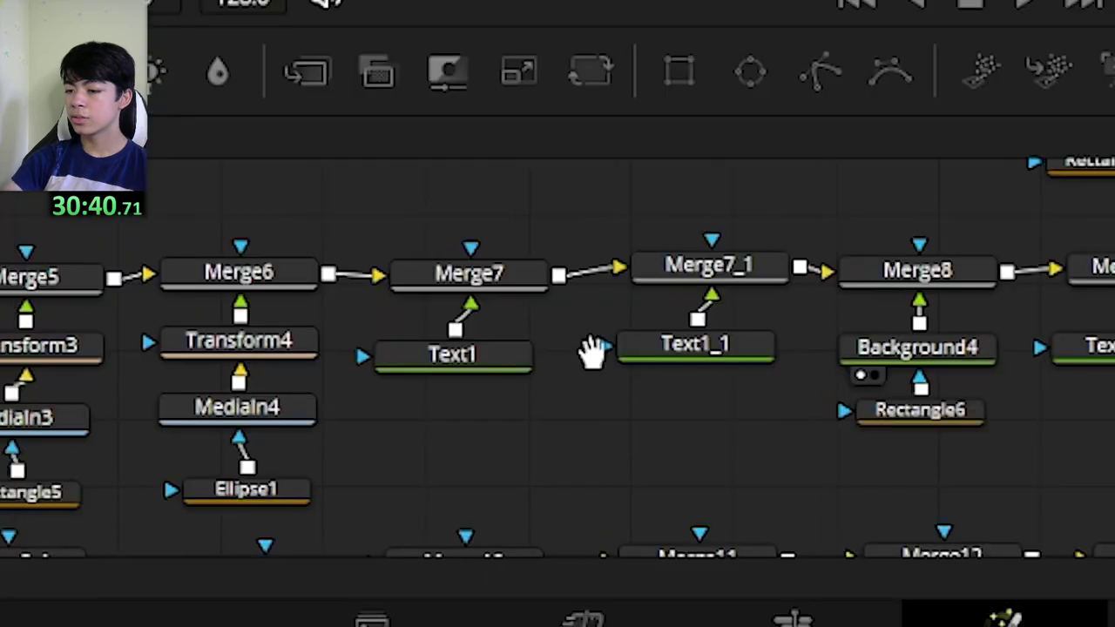
scroll(256, 322, left, 5)
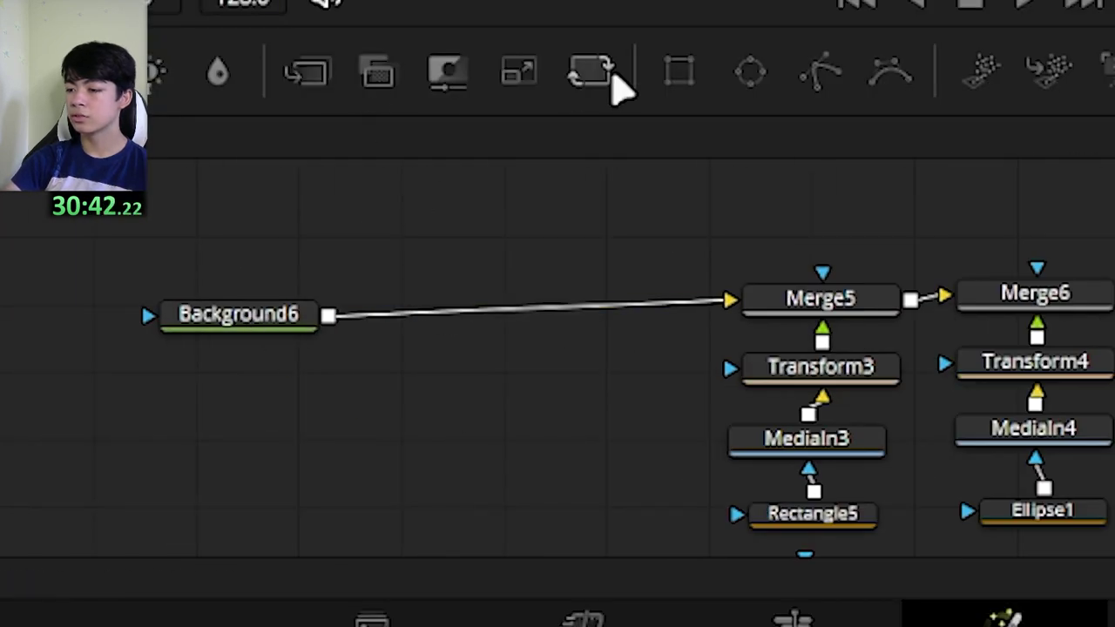
Insert a Transform between Background6 and Merge5 and set the page's Center Y to 0.778.
drag(612, 80, 503, 324)
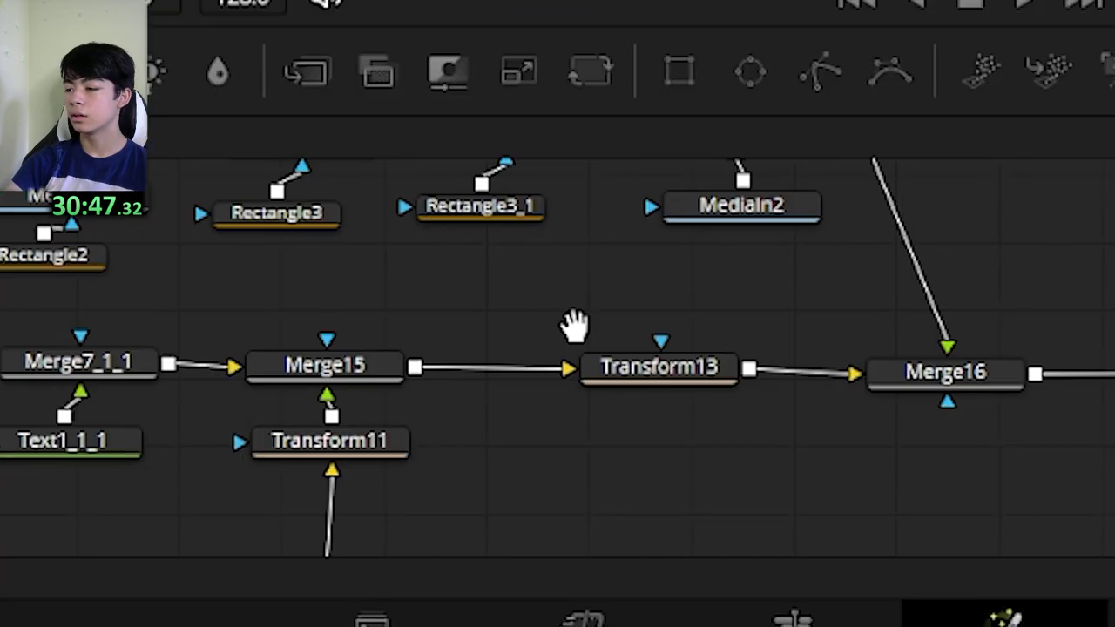
click(605, 374)
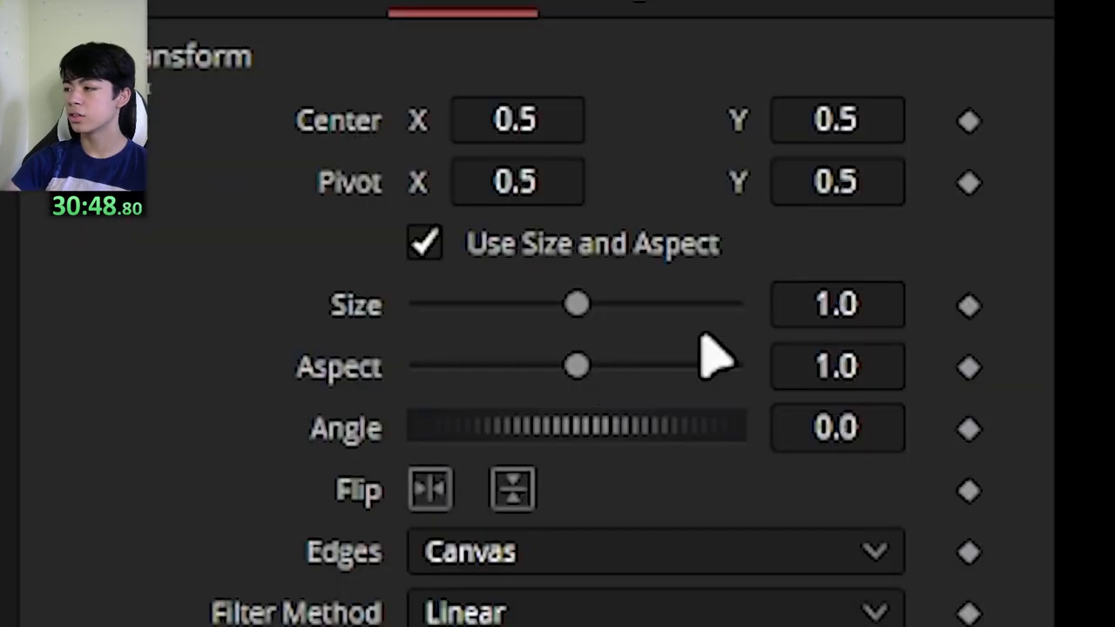
click(892, 116)
text(0.778)
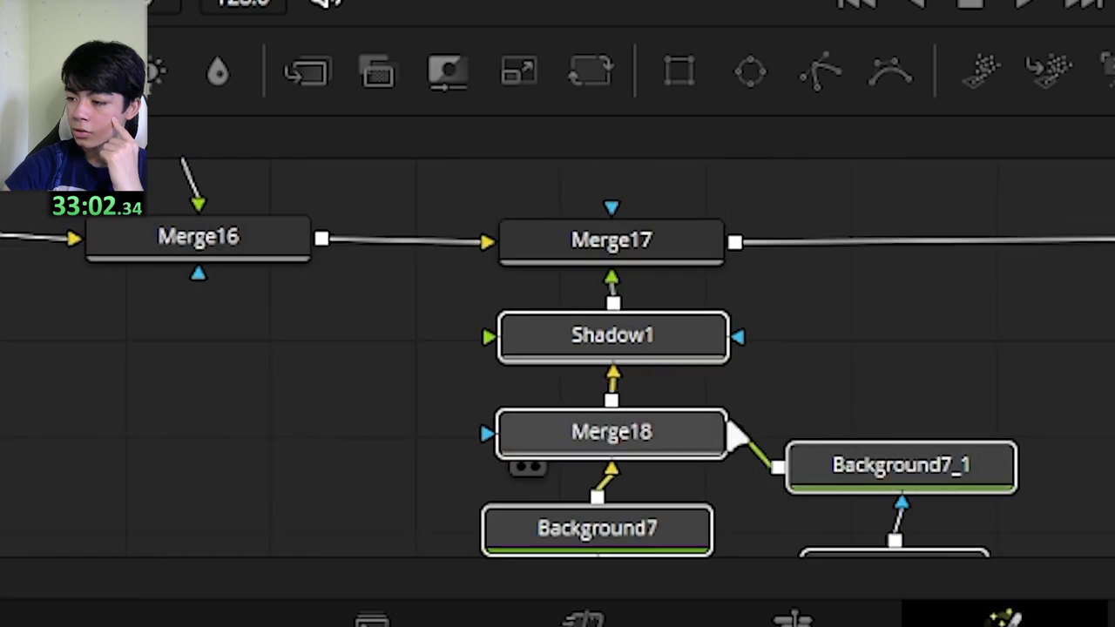
Insert Transform15 between Merge17 and Shadow1 and move the 0.094-sized cursor up onto the banner.
drag(643, 354, 645, 475)
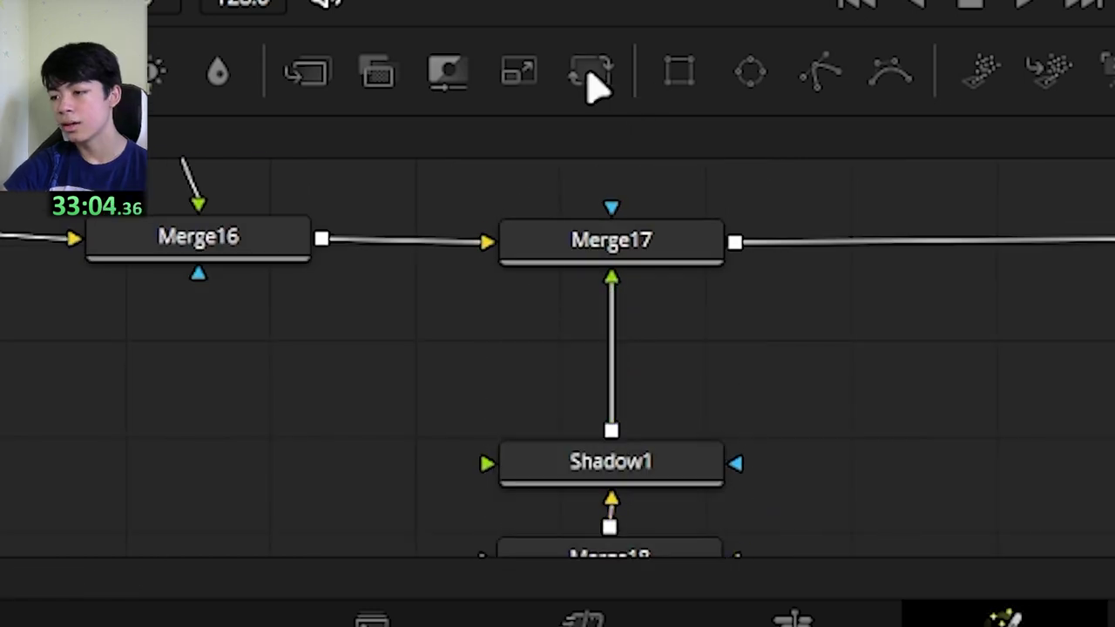
drag(591, 73, 614, 347)
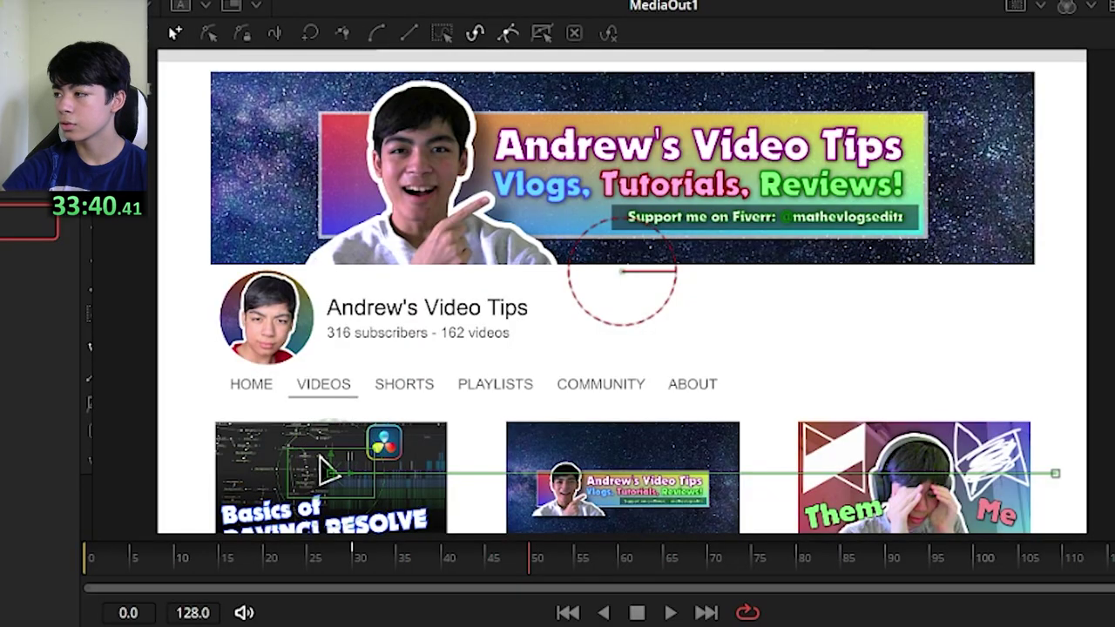
drag(324, 471, 329, 190)
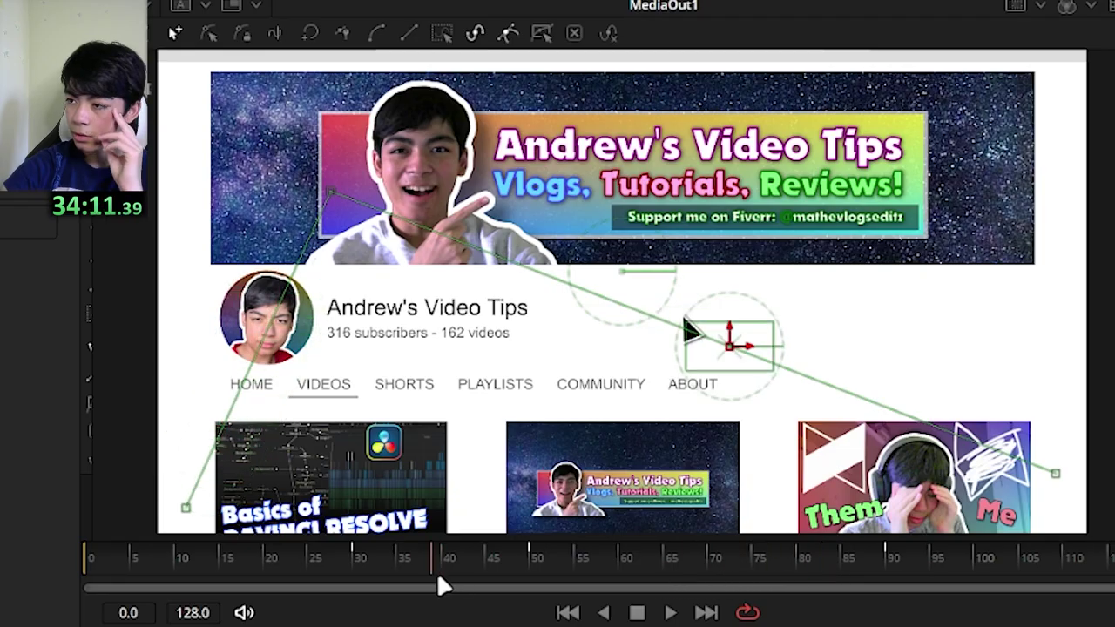
Preview the cursor, then rework Transform13's Center keyframes so the page scrolls from Y 0.491 to 1.117.
drag(914, 573, 733, 573)
drag(351, 576, 765, 557)
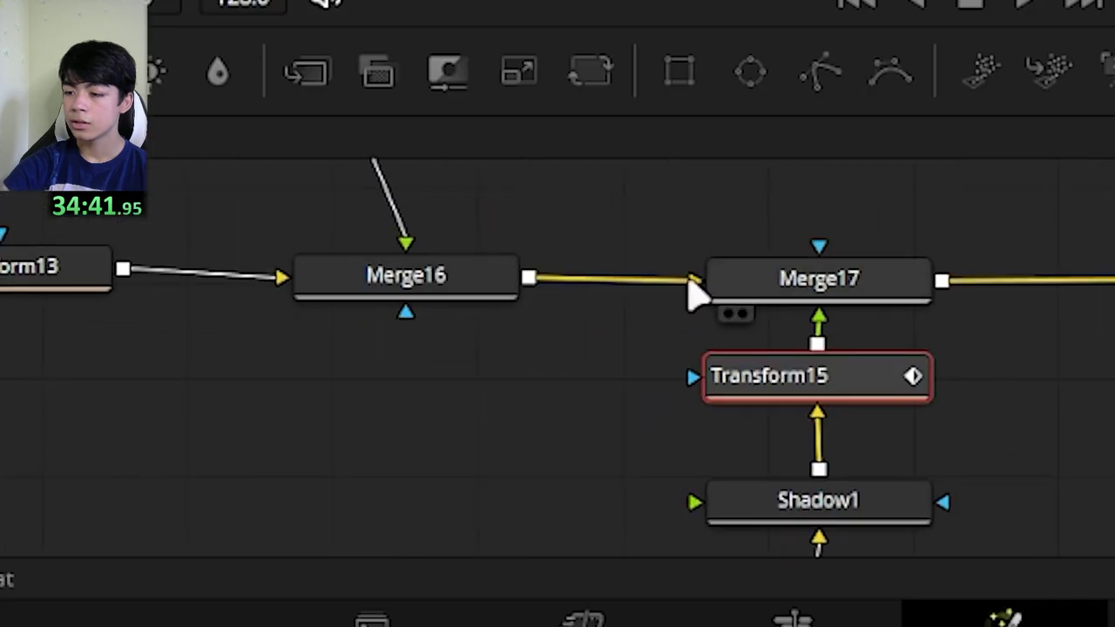
click(368, 259)
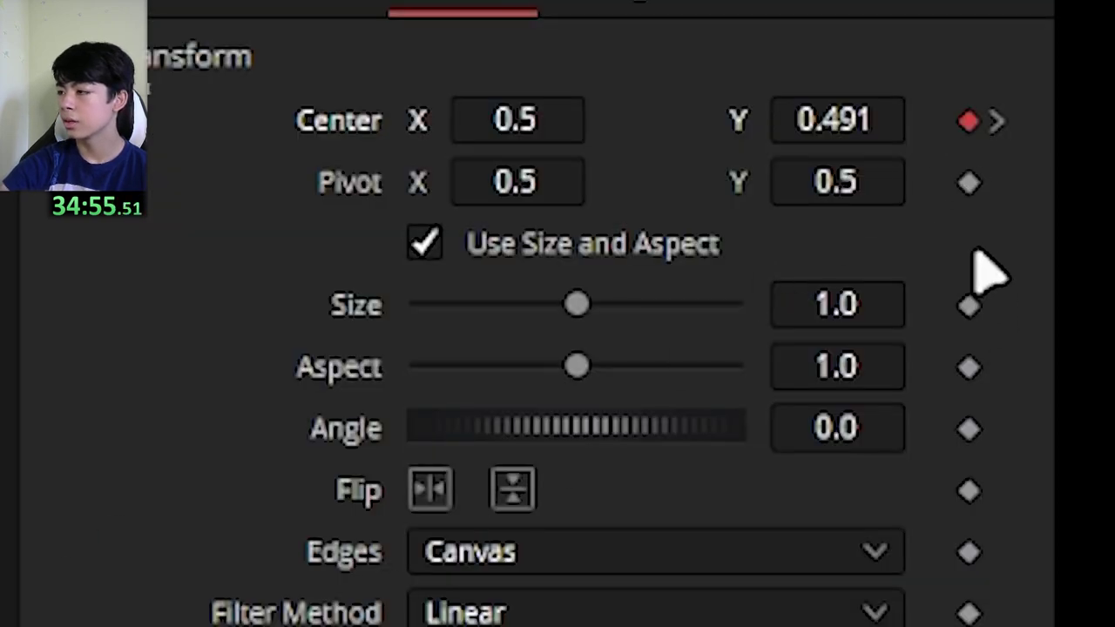
click(995, 122)
click(536, 131)
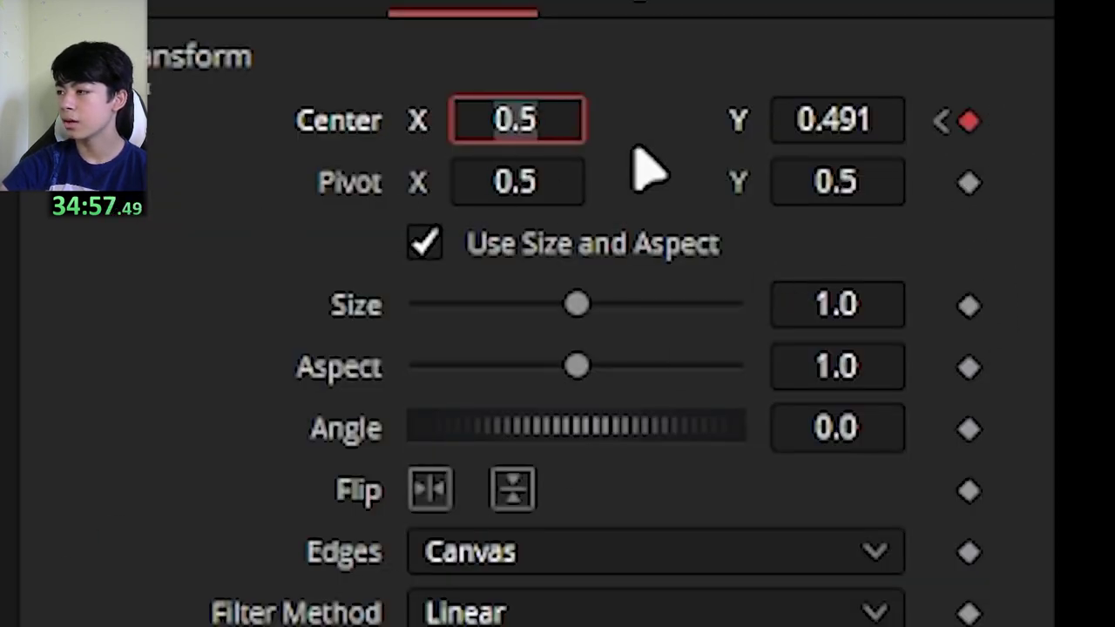
drag(877, 112, 881, 113)
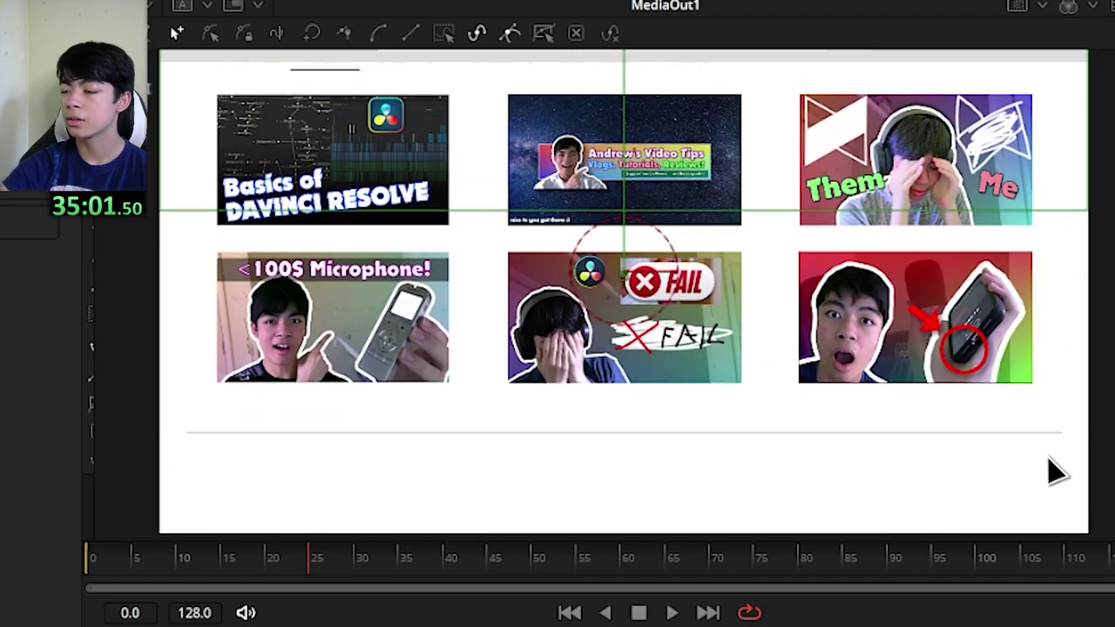
drag(1055, 471, 1039, 526)
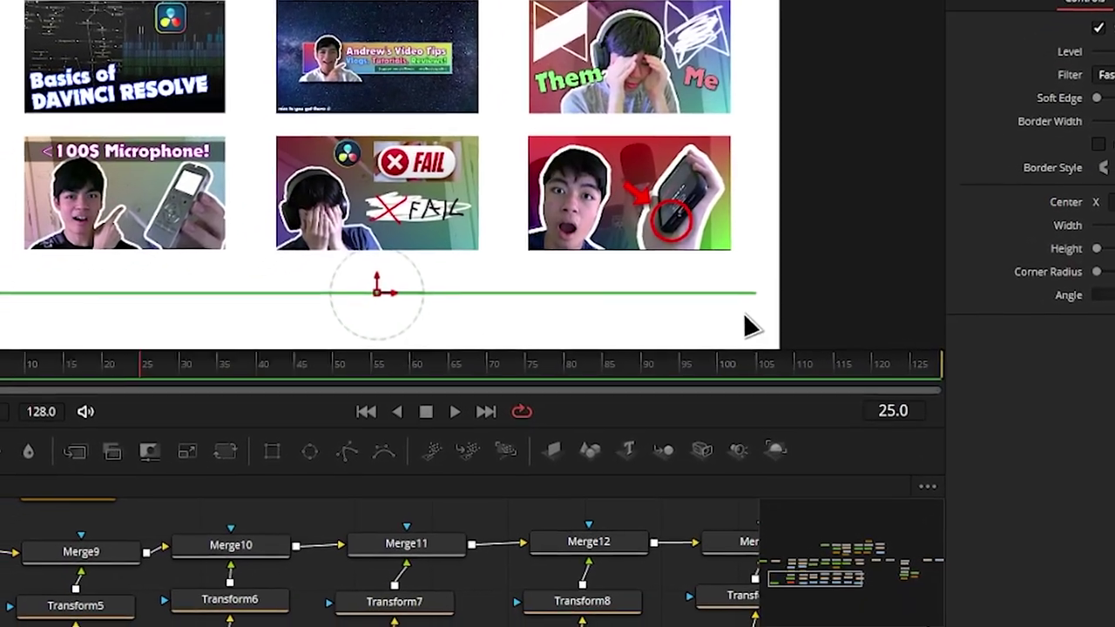
key(space)
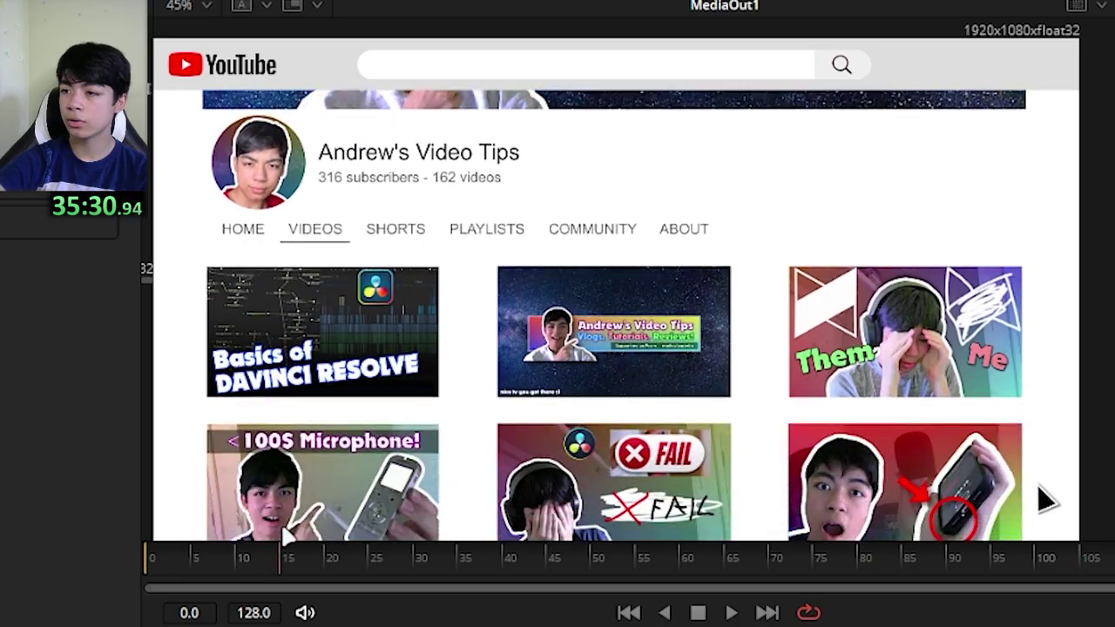
Move the cursor node group, Merge17 through Polygon1, to the right and clear the Effects search.
drag(287, 536, 384, 544)
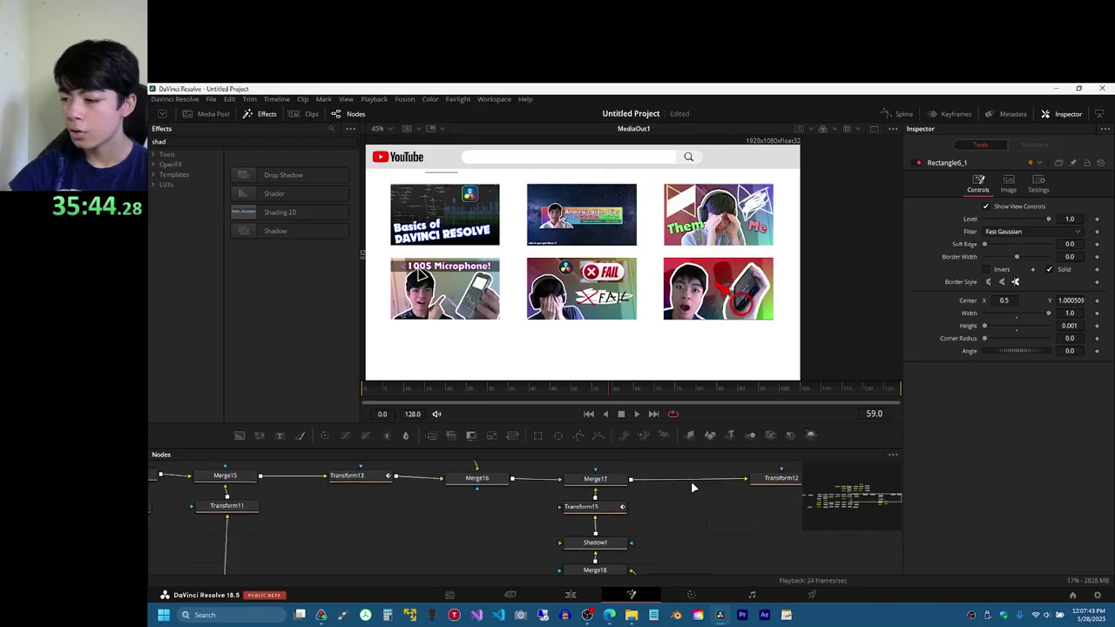
scroll(662, 484, up, 3)
drag(498, 394, 637, 579)
drag(490, 428, 582, 433)
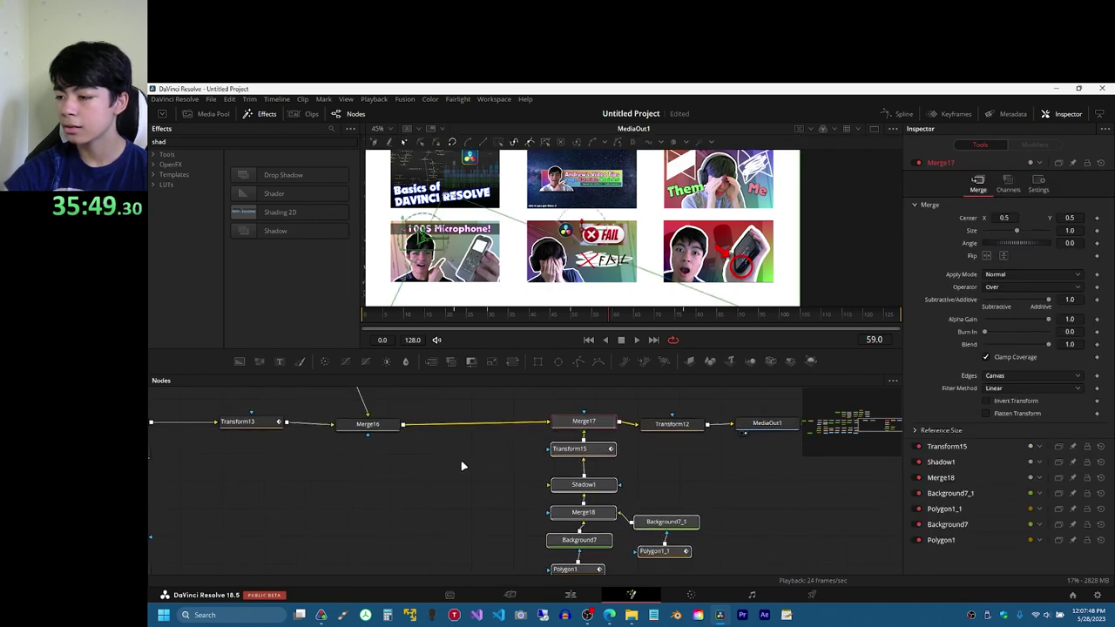
scroll(553, 506, up, 3)
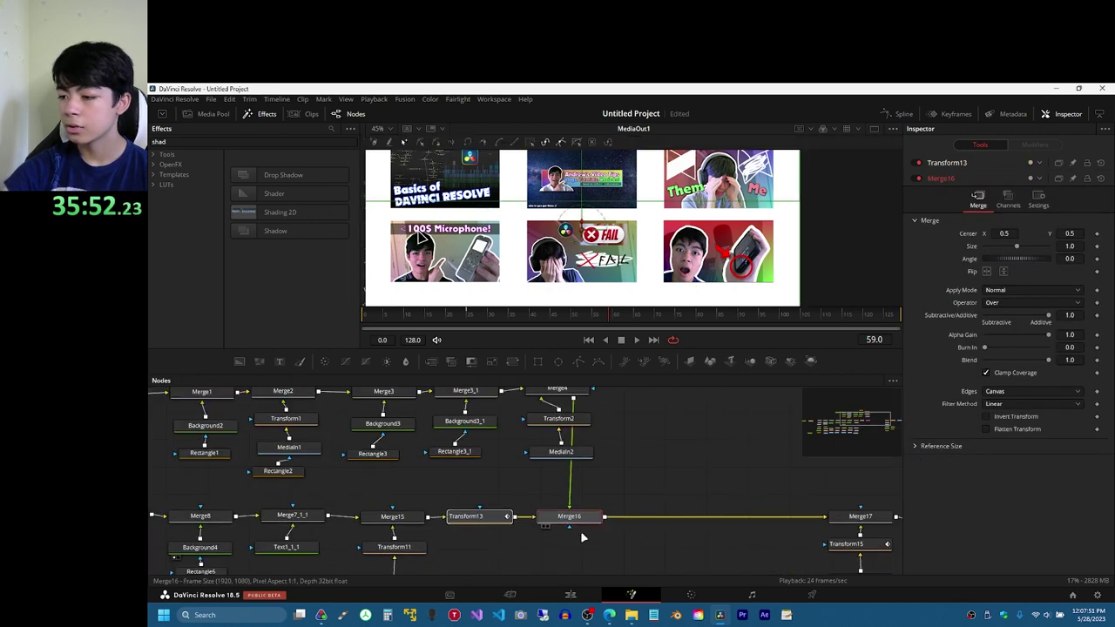
scroll(562, 505, right, 3)
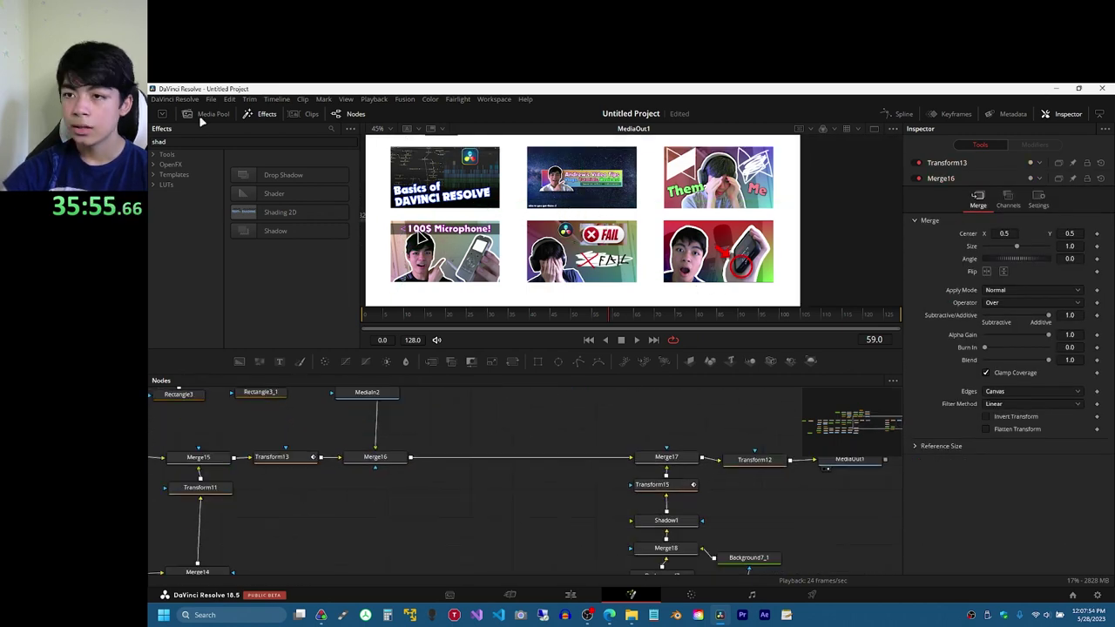
key(BackSpace)
key(BackSpace)
key(BackSpace)
key(BackSpace)
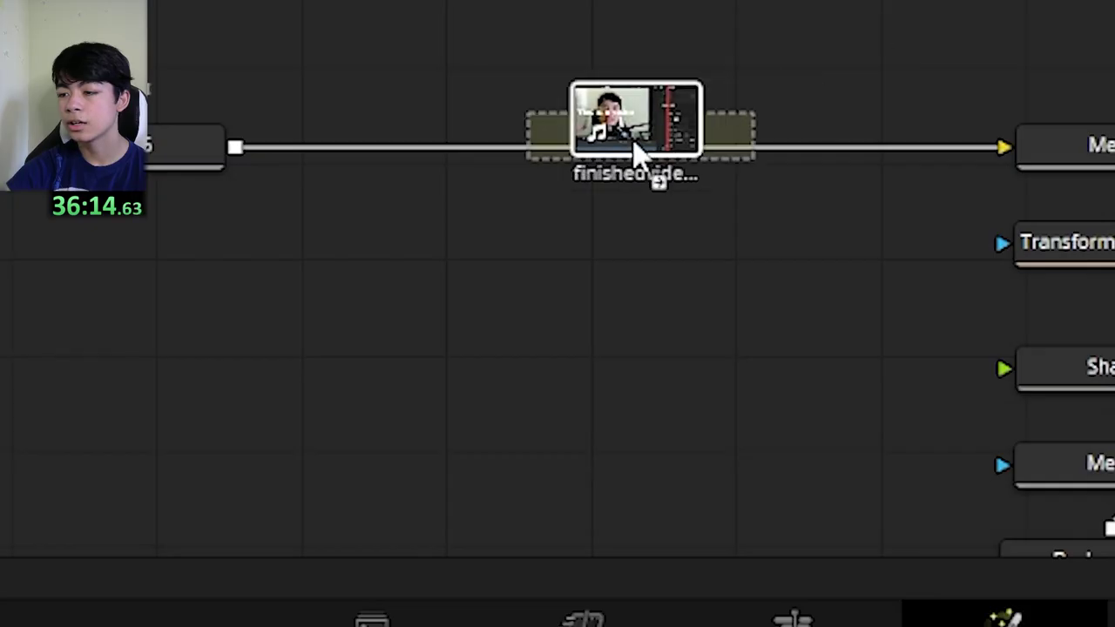
Add the finished video clip to the node chain with Hold First Frame set to 50.
drag(652, 149, 560, 155)
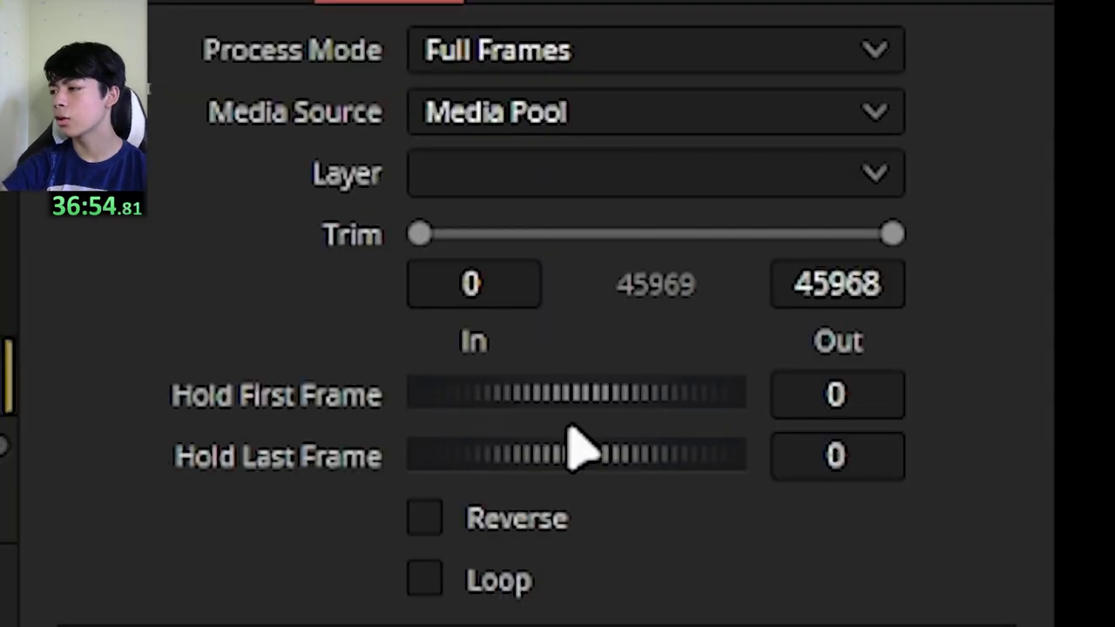
click(876, 392)
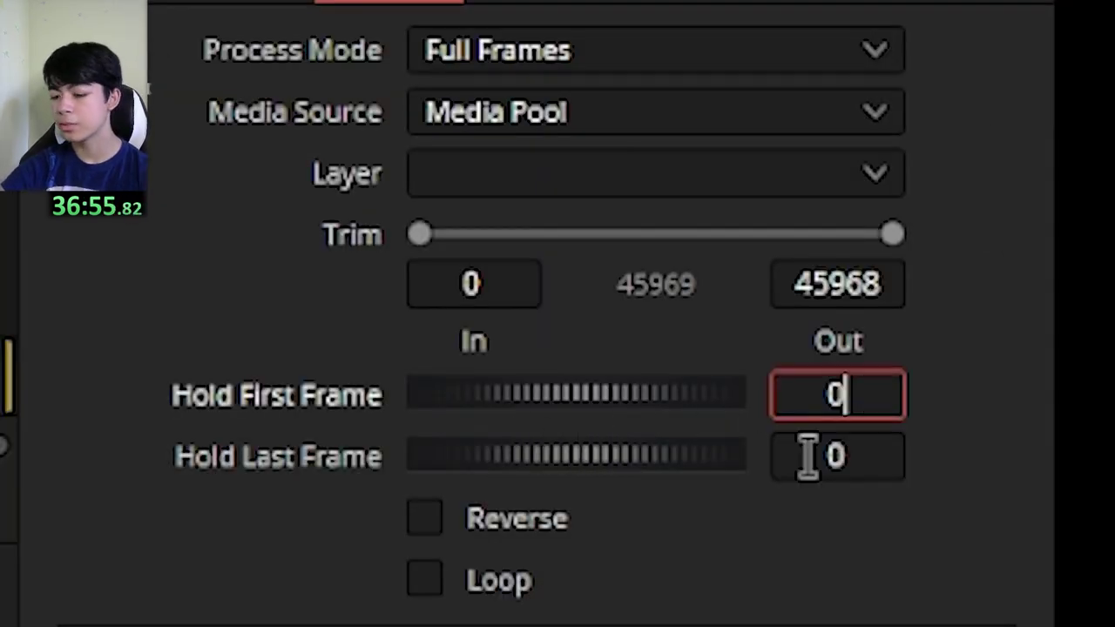
text(50)
key(Return)
key(space)
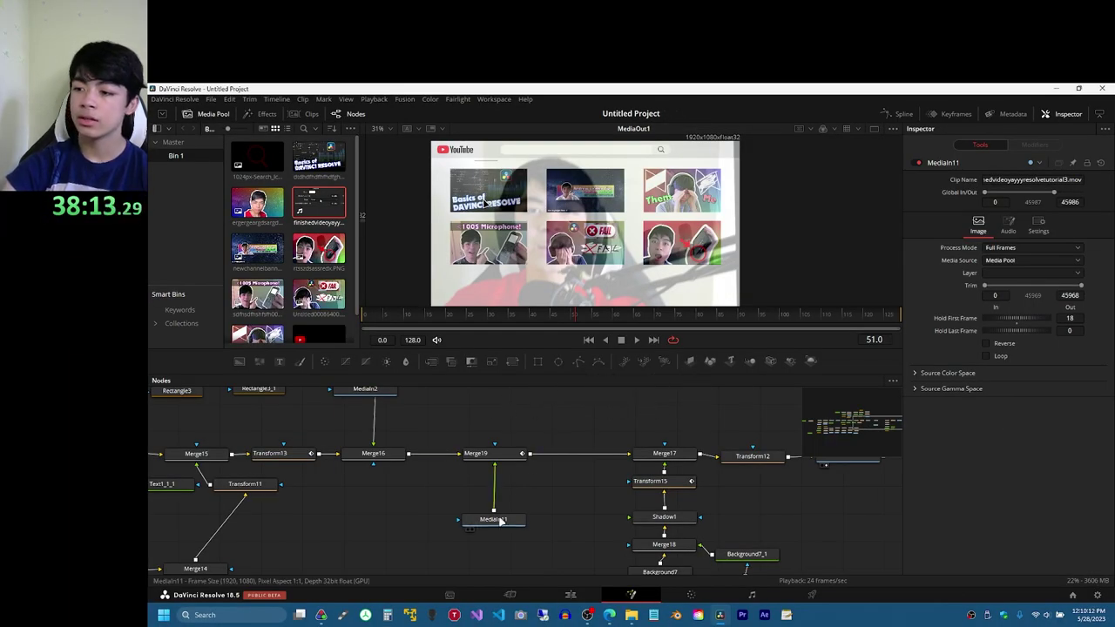
Add a Time Speed node after the MediaIn with Speed set to 2.
click(275, 115)
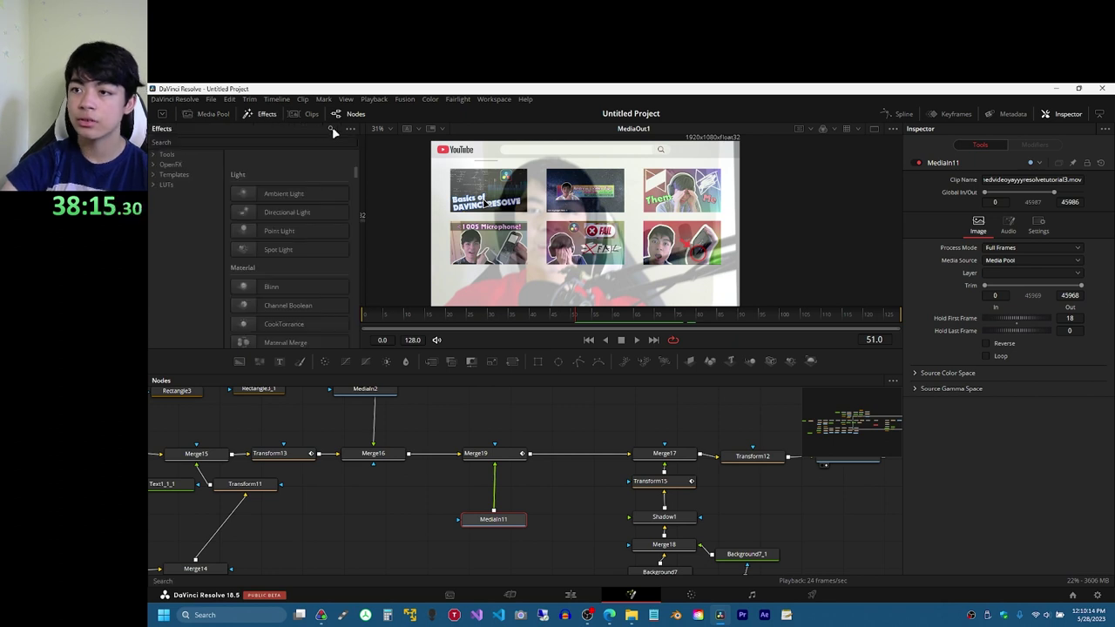
click(332, 126)
text(spe)
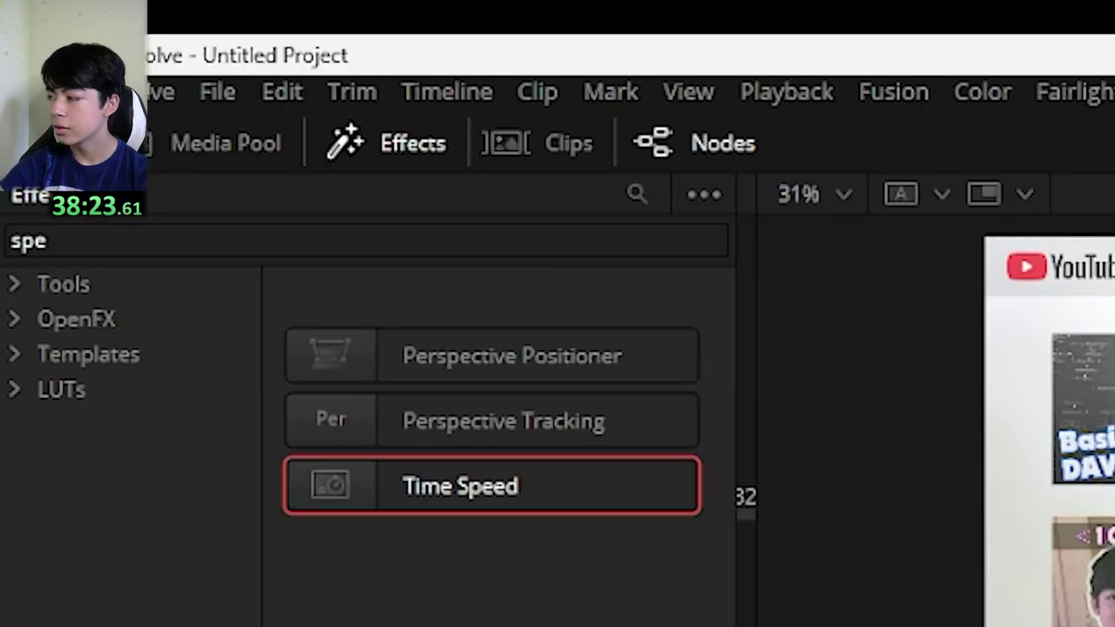
text(2)
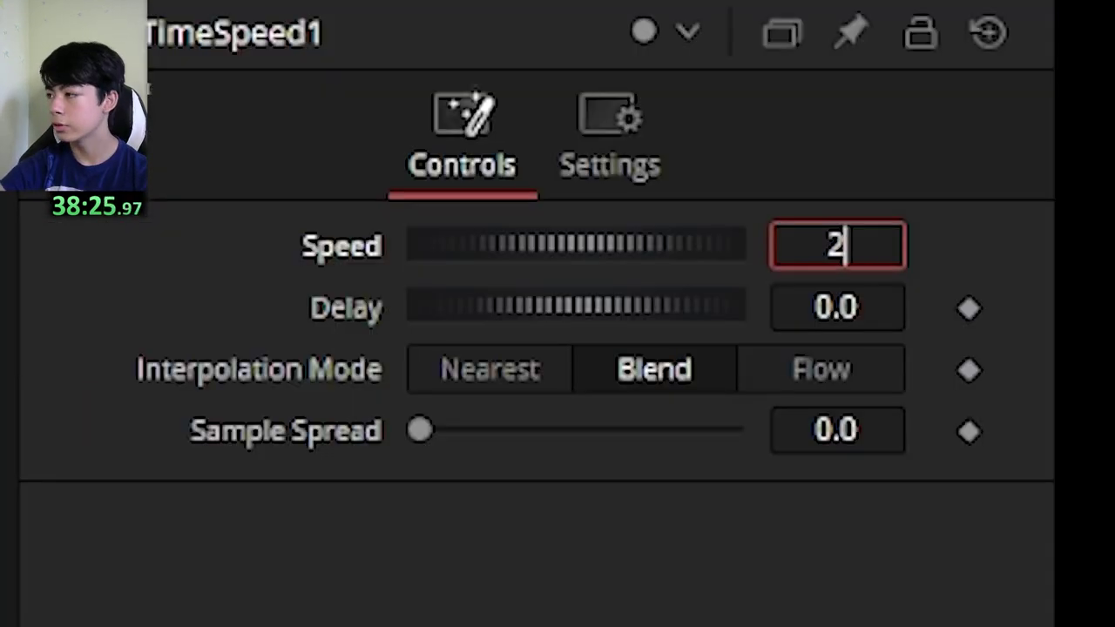
key(Return)
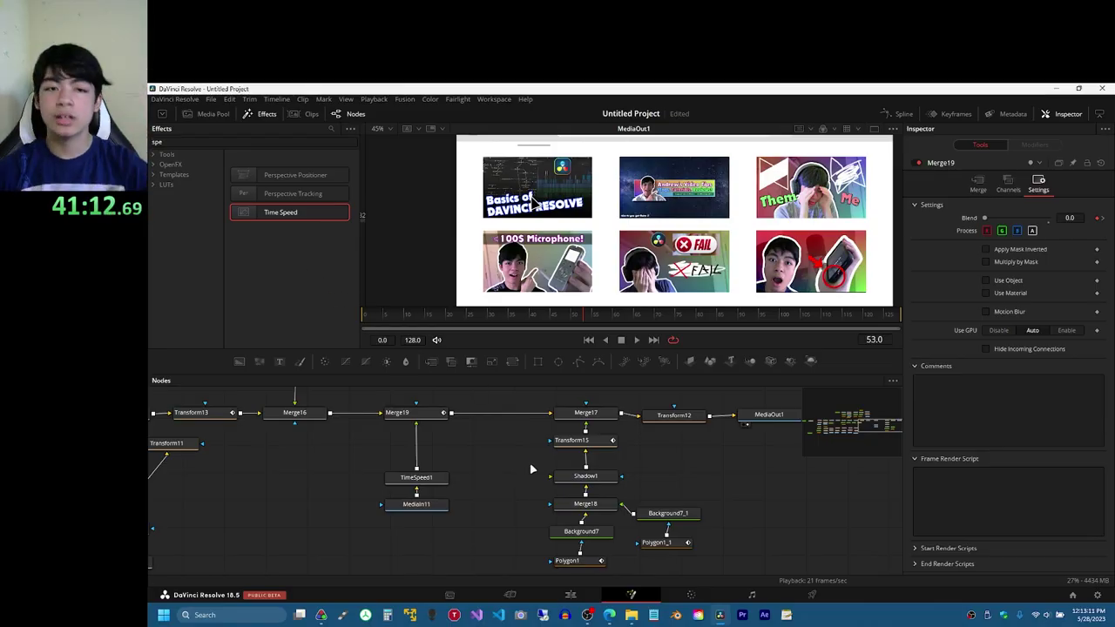
click(407, 523)
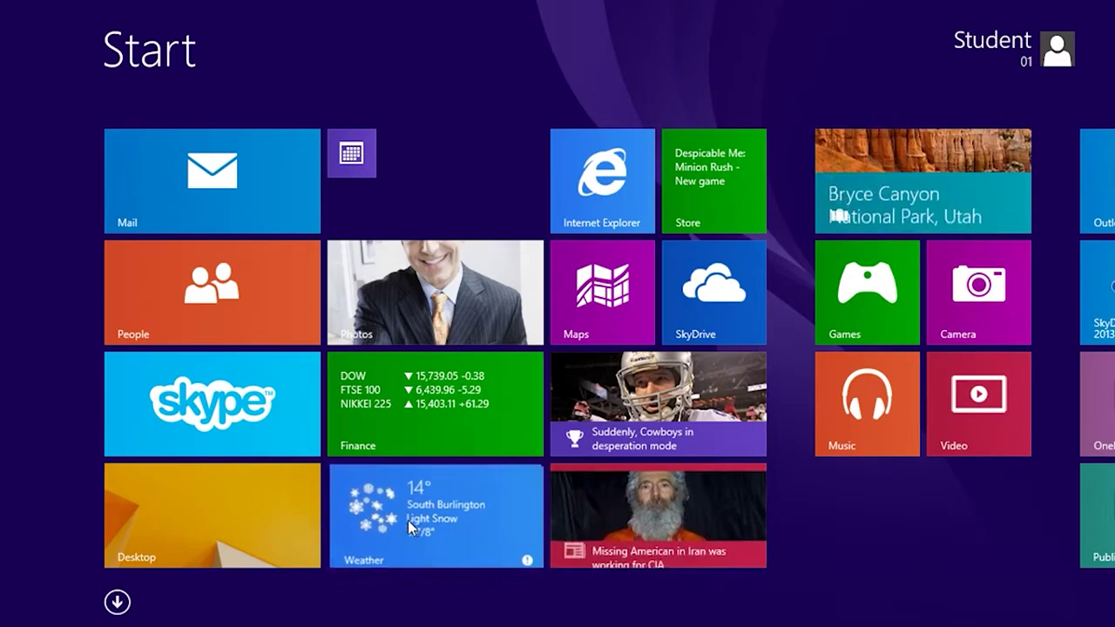
click(408, 522)
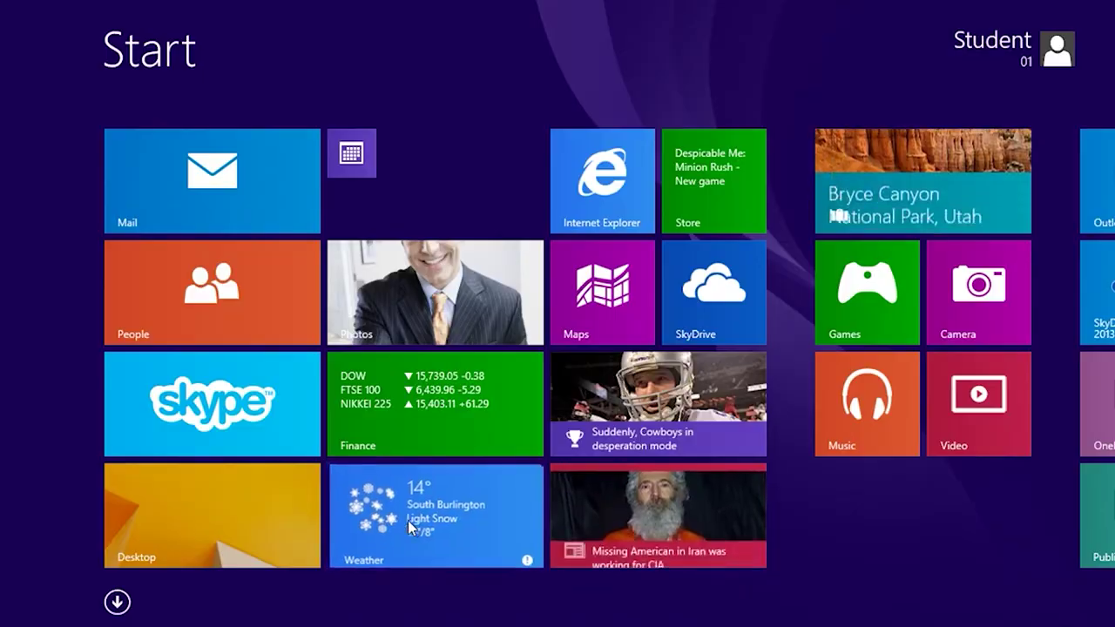
click(410, 520)
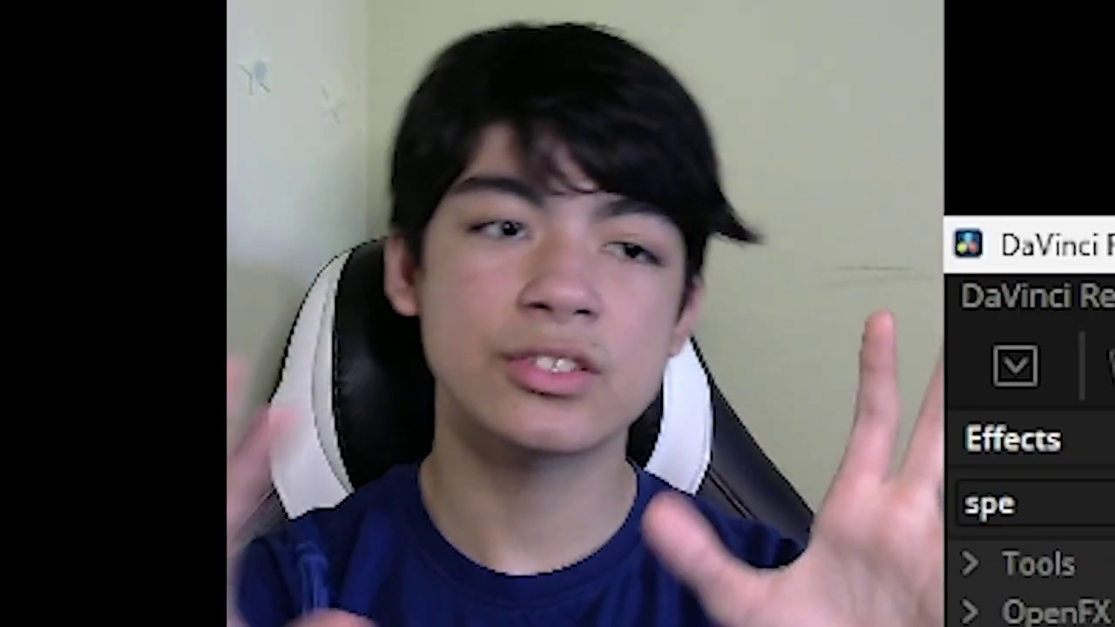